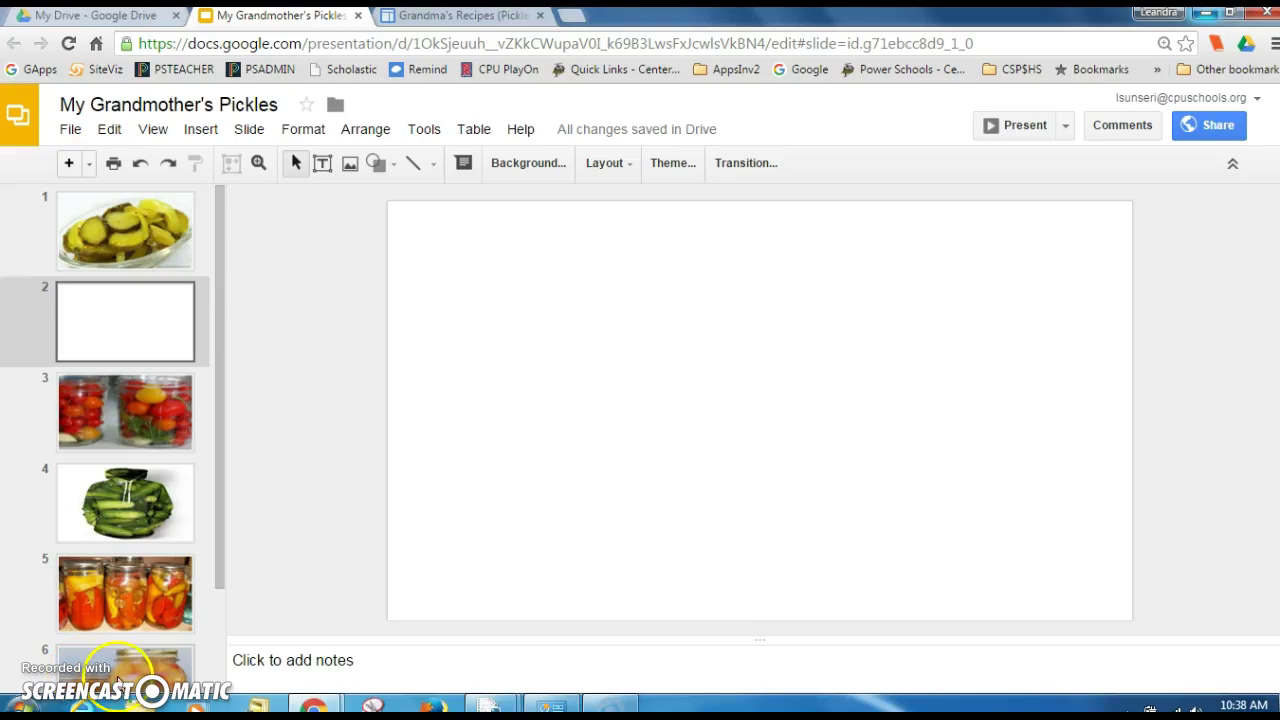
Select the blank slide 2 in the 'My Grandmother's Pickles' deck
left_click(121, 667)
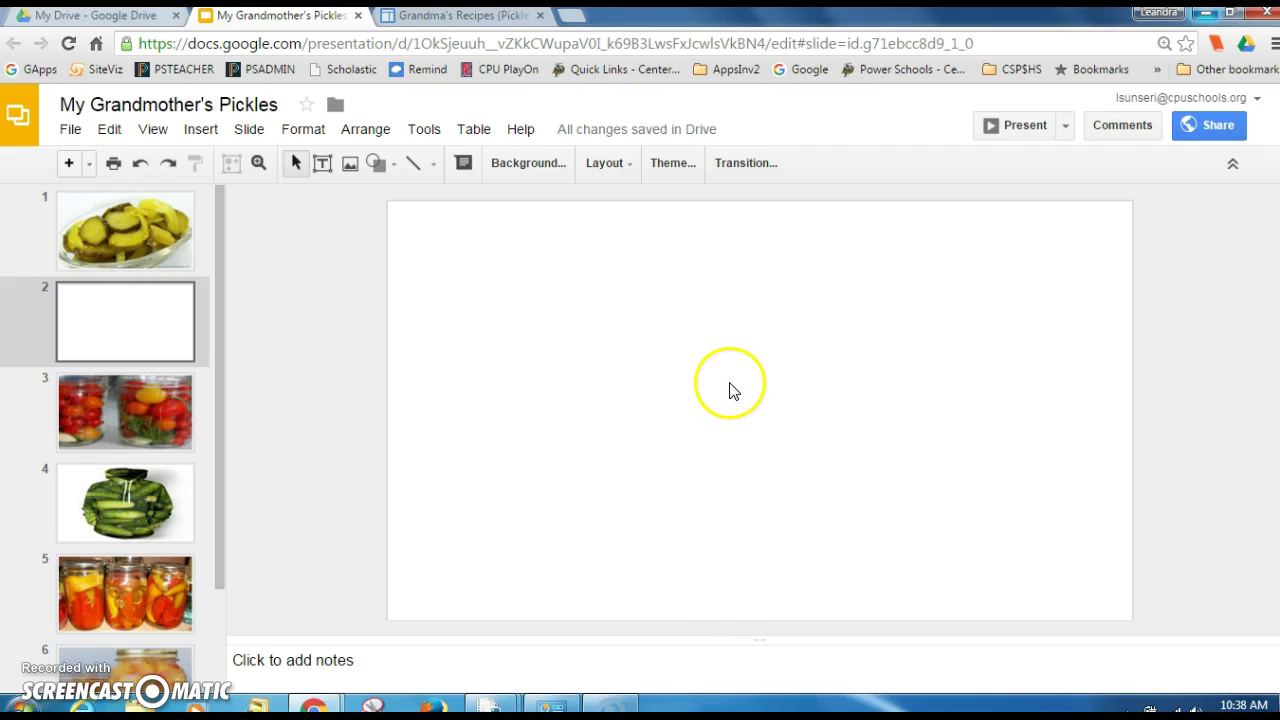
Upload the pickled beet jars photo as slide 2's background image
left_click(535, 168)
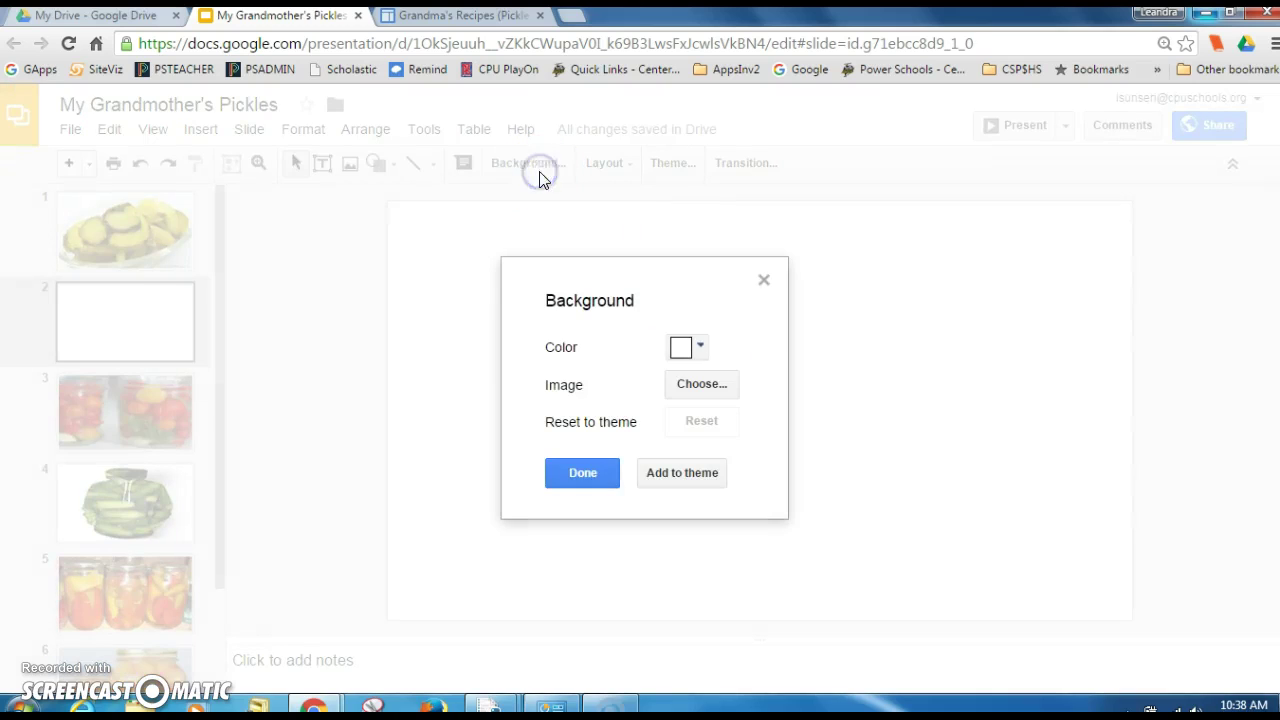
left_click(703, 383)
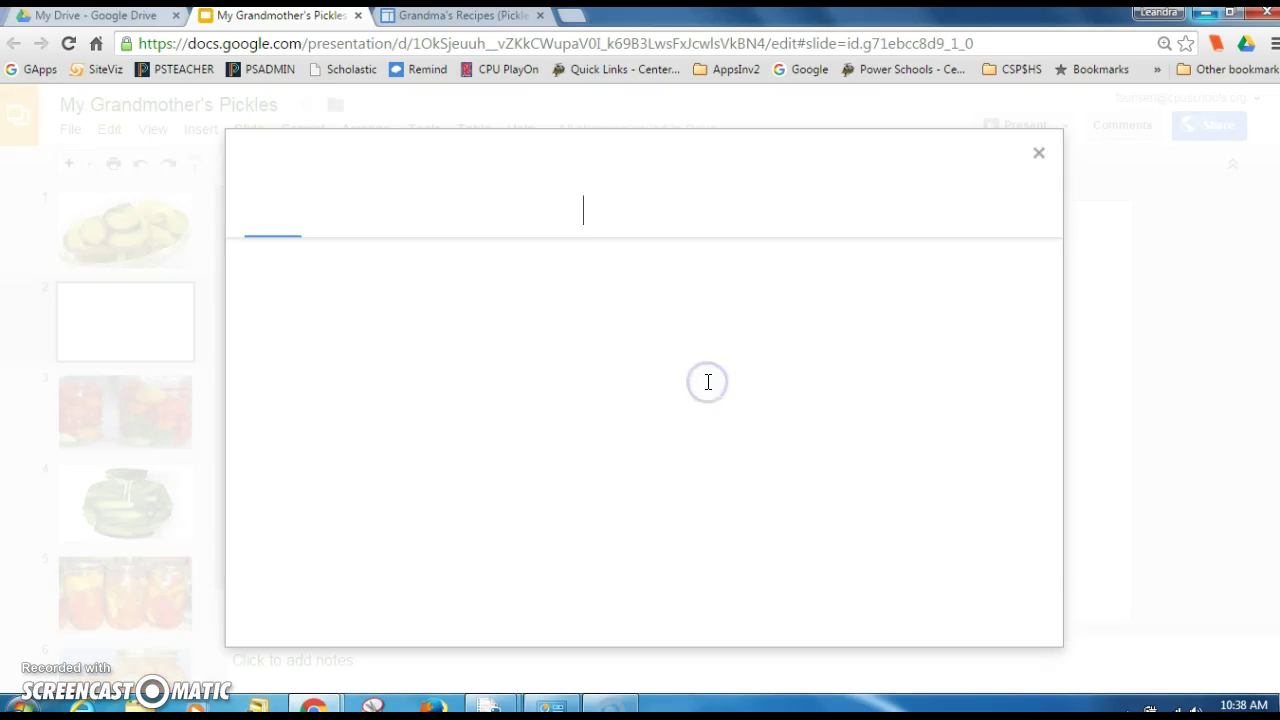
left_click(667, 447)
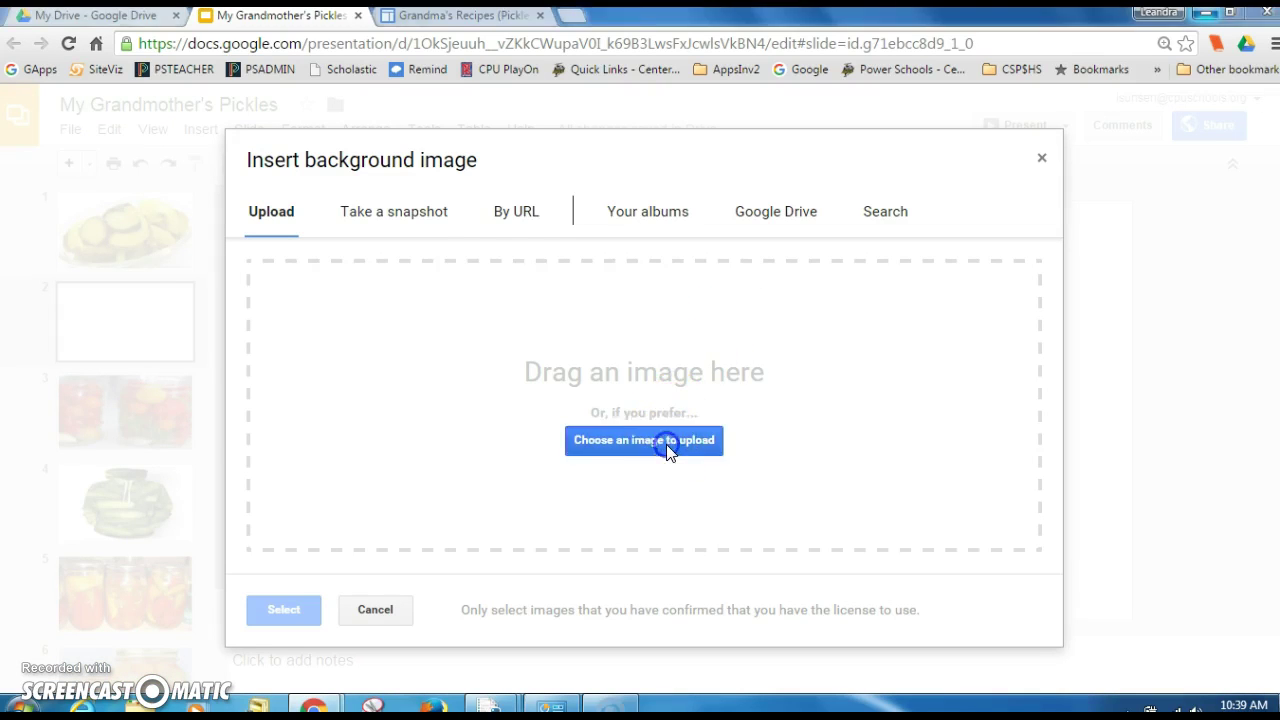
left_click(600, 320)
left_click(490, 422)
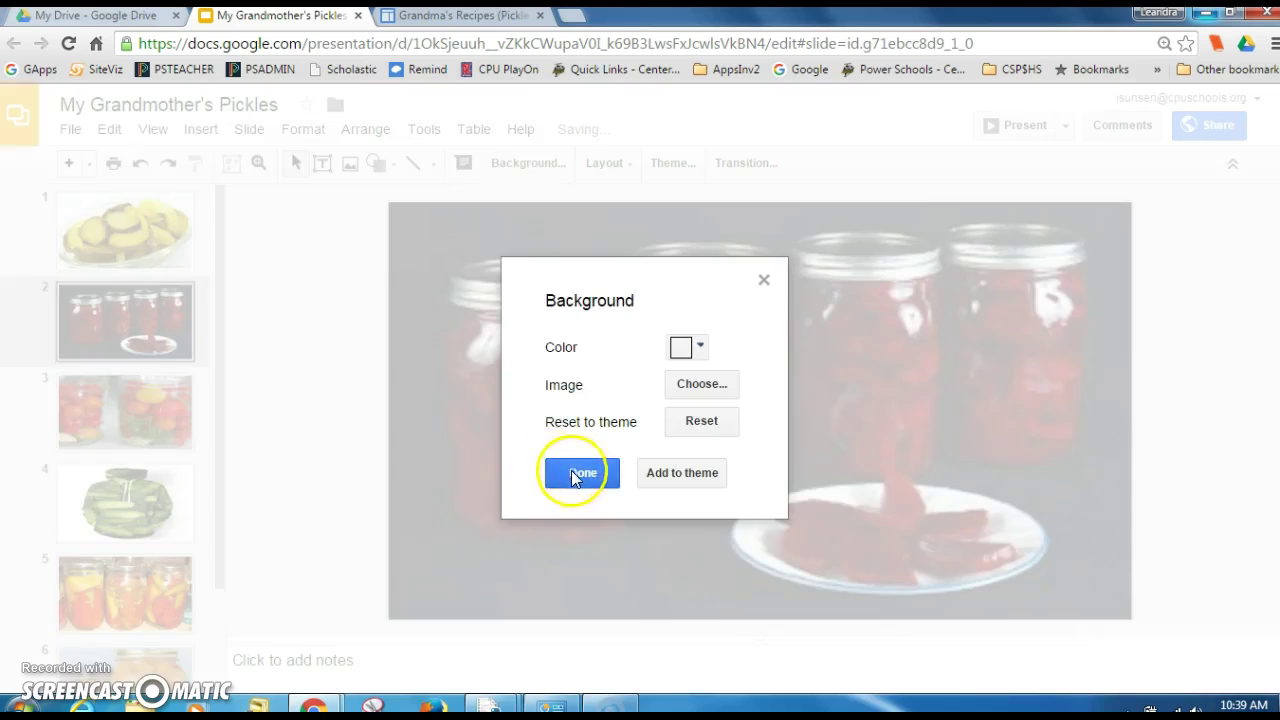
left_click(571, 472)
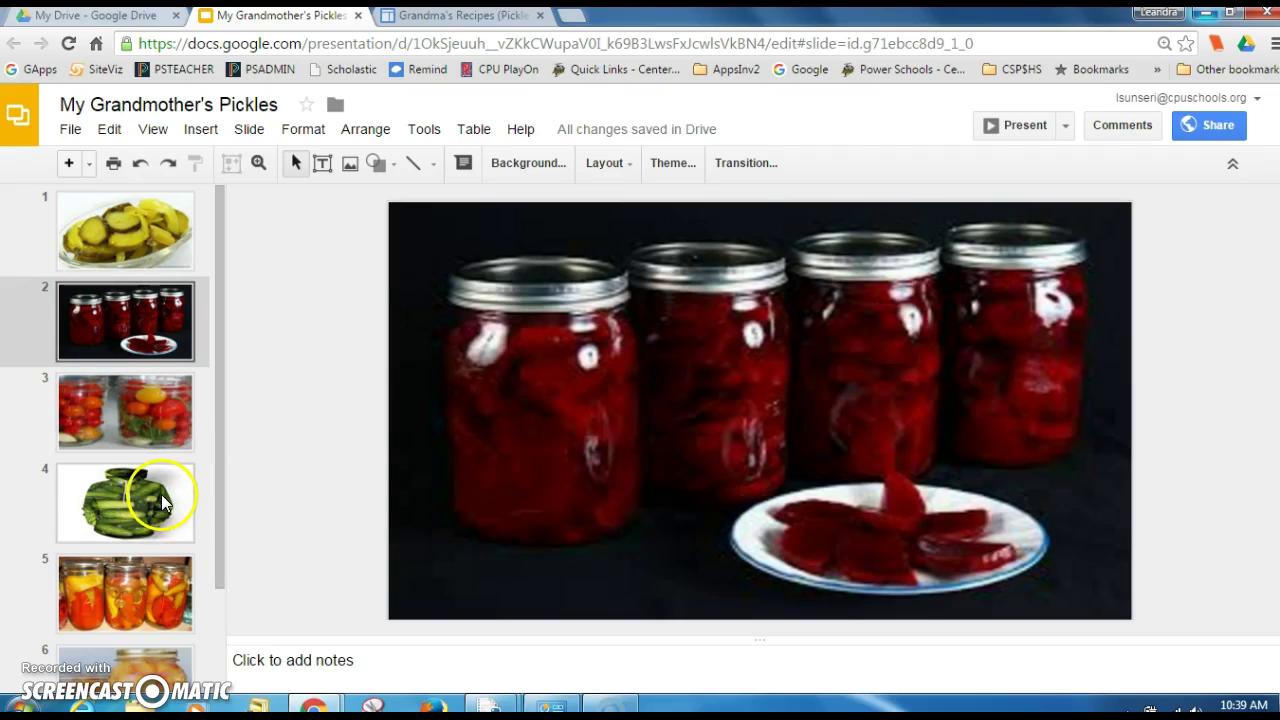
Reorder slides: hoodie first, then sliced pickles, pickle jar, beets, and pepper jars
left_click_drag(161, 494, 169, 214)
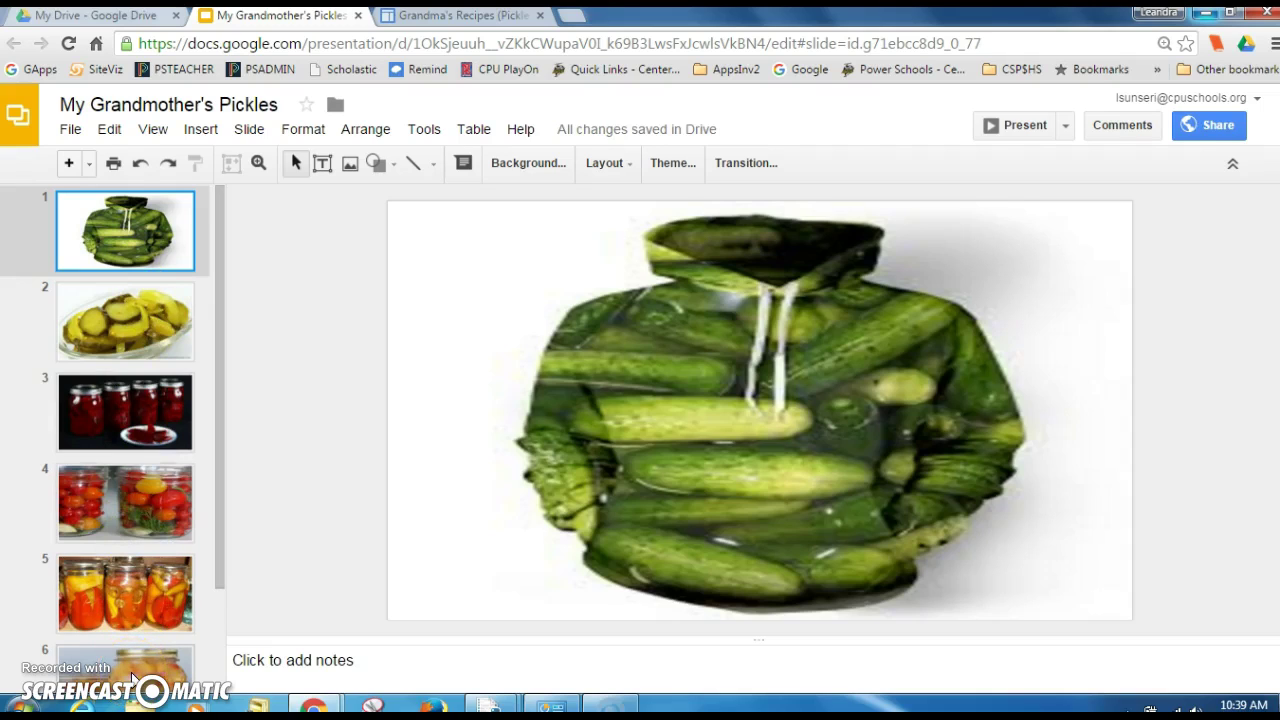
left_click(133, 220)
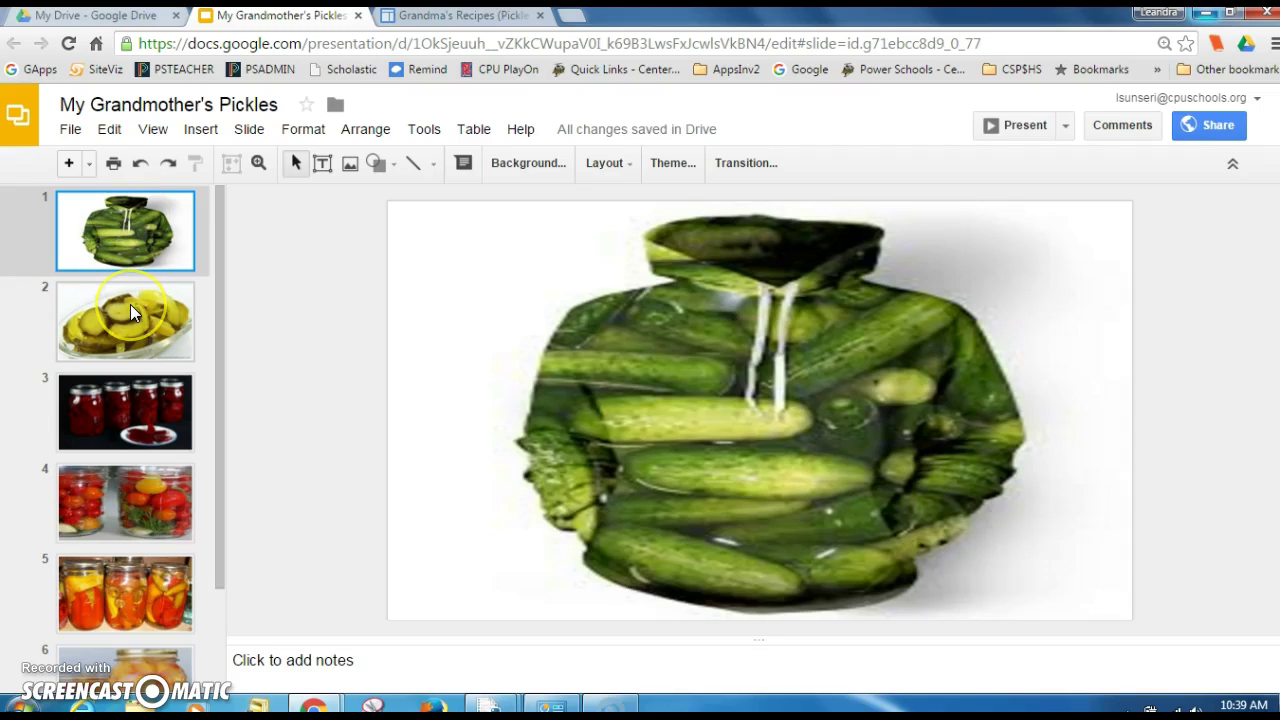
left_click(123, 665)
mouse_move(123, 665)
left_mouse_down()
mouse_move(137, 336)
mouse_move(137, 436)
left_mouse_up()
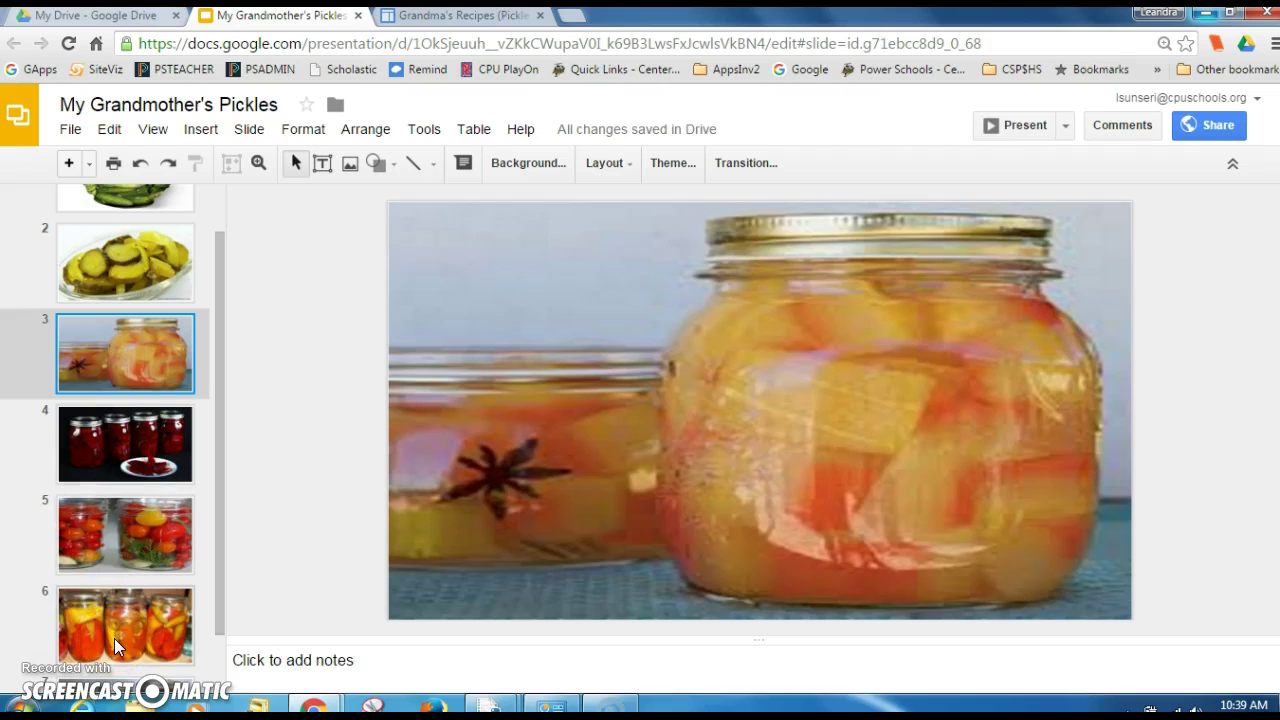
left_click_drag(114, 638, 133, 490)
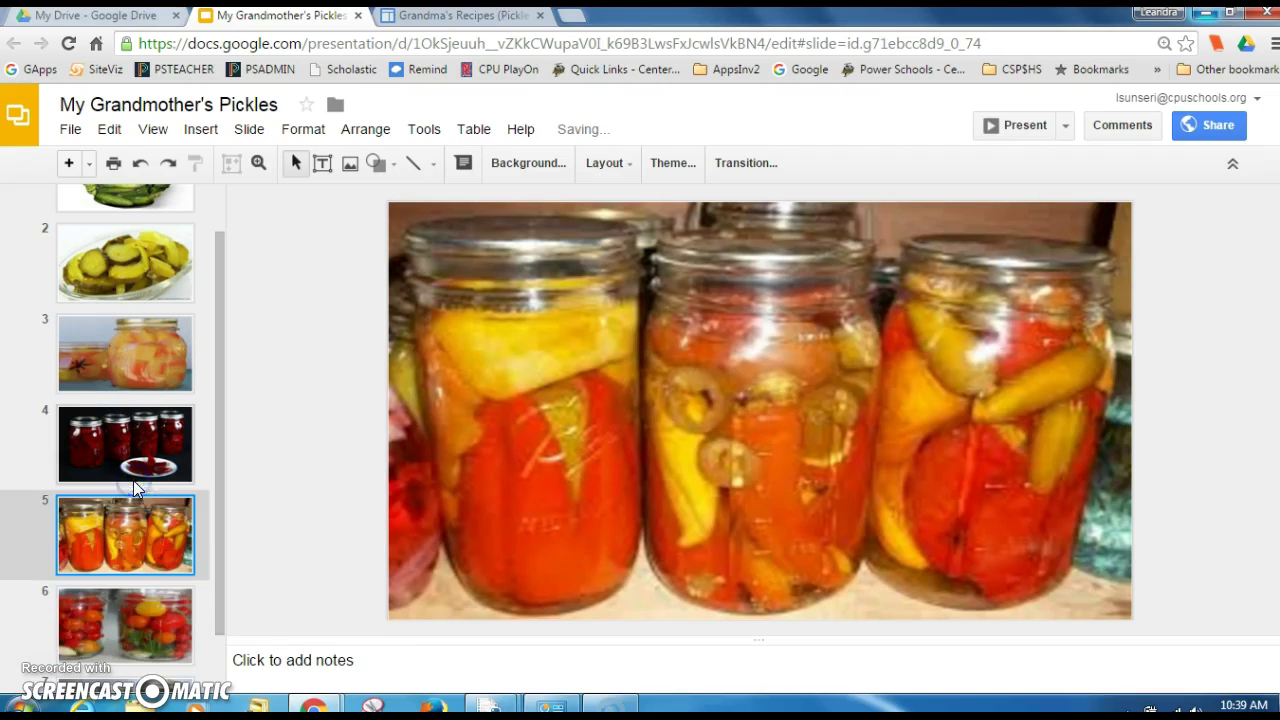
left_click_drag(217, 416, 217, 501)
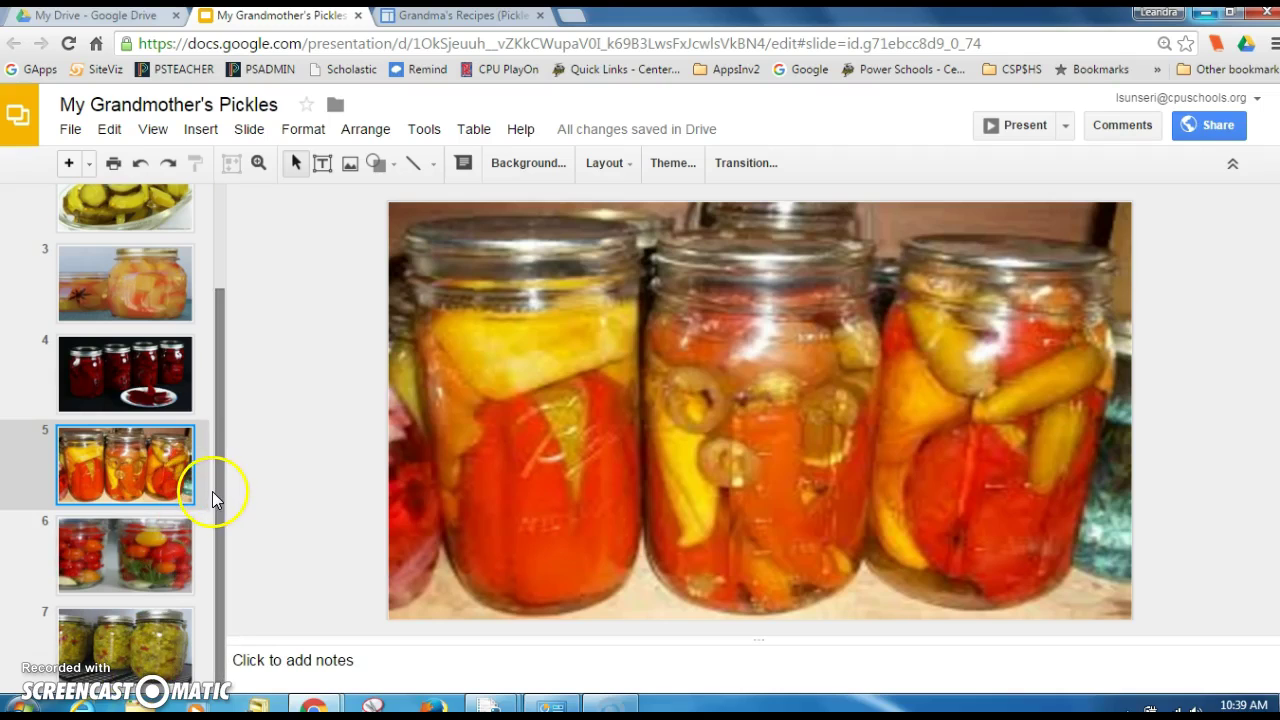
left_click_drag(218, 492, 226, 325)
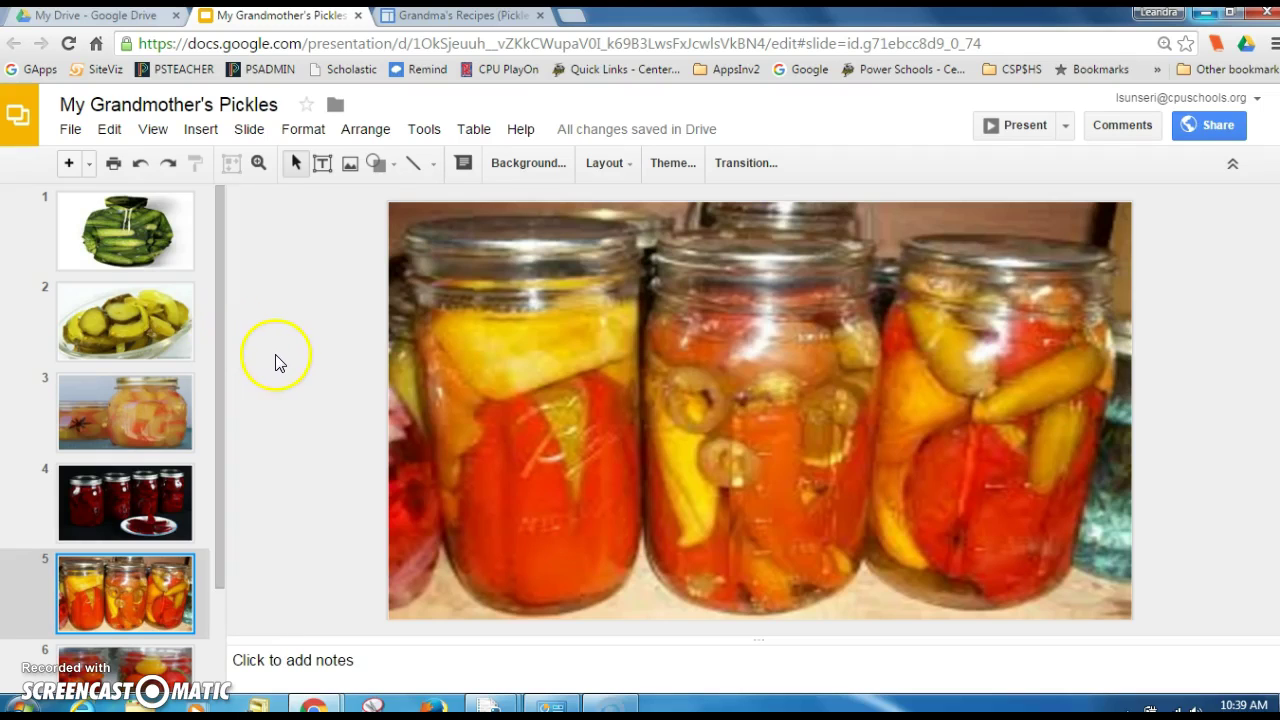
Set link sharing to 'Anyone on the internet can find and view'
left_click(1212, 130)
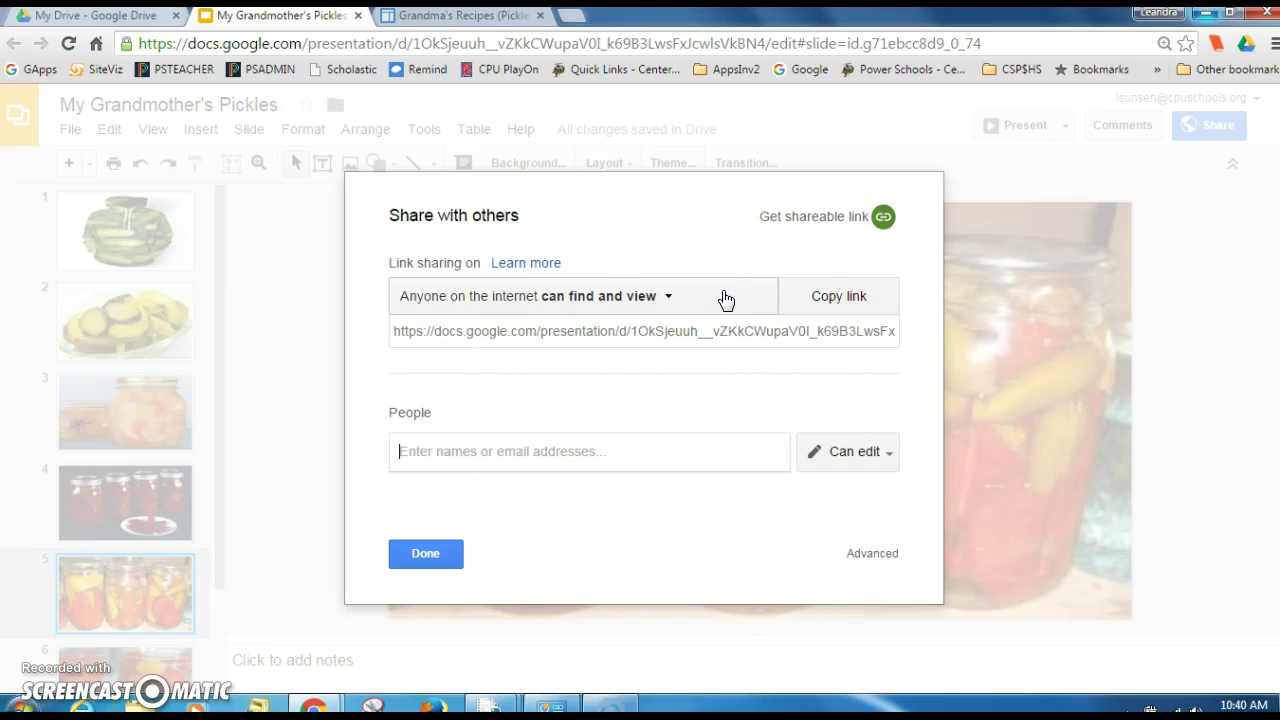
left_click(671, 299)
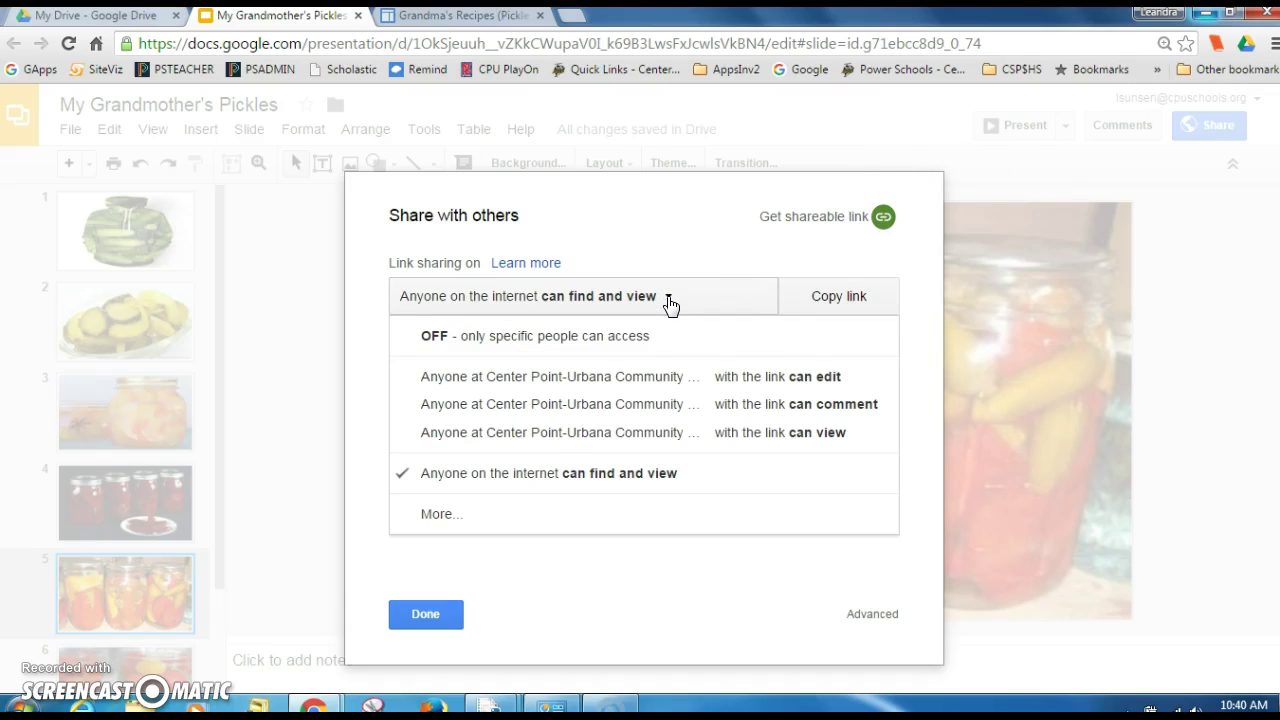
left_click(604, 472)
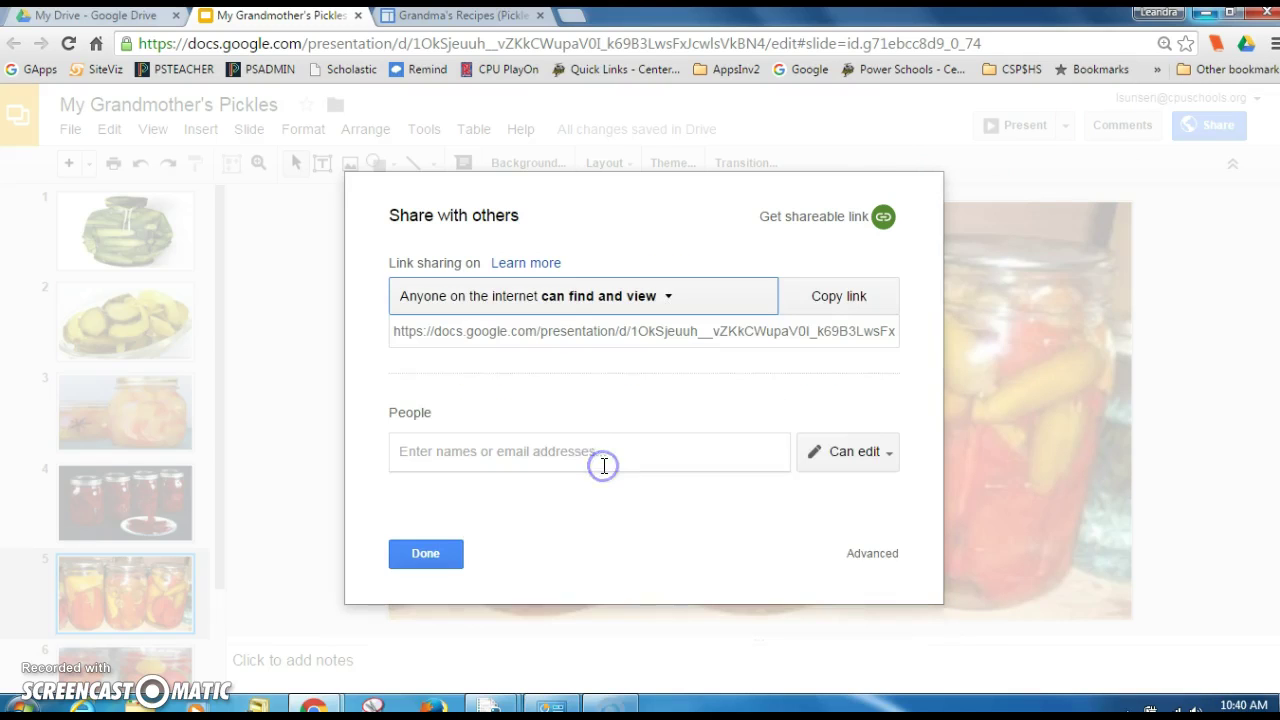
left_click(414, 558)
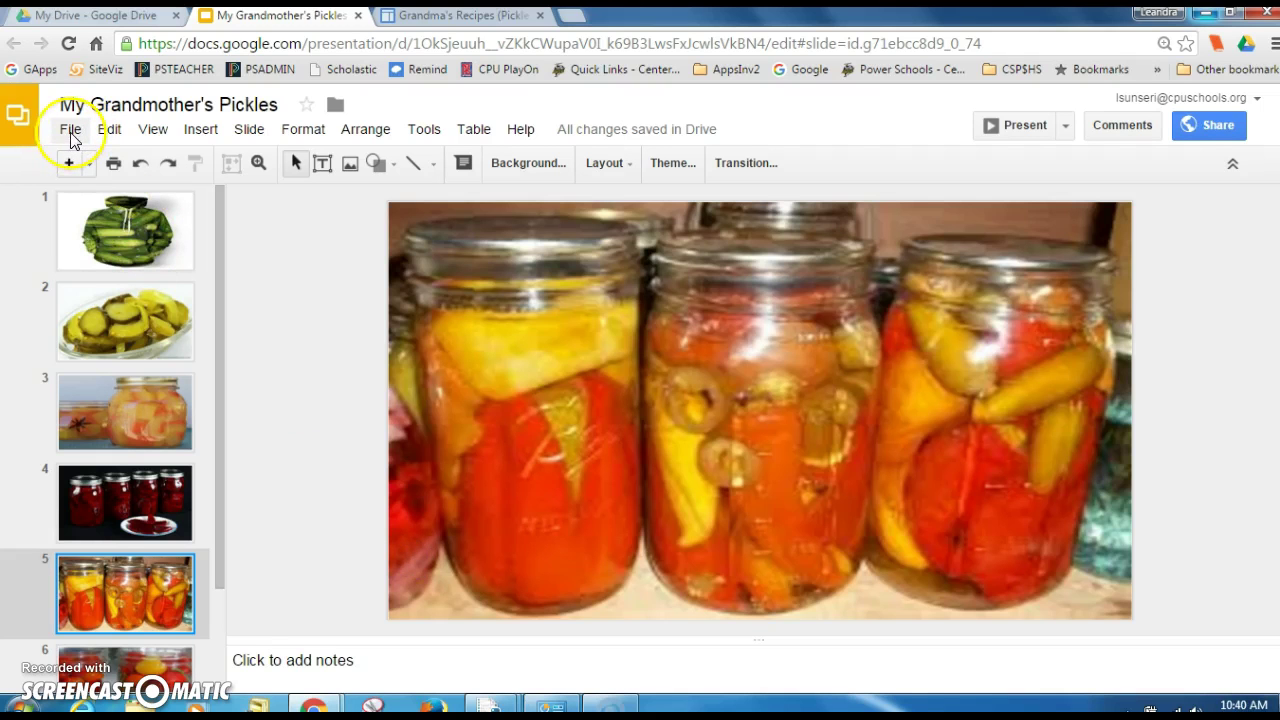
left_click(70, 138)
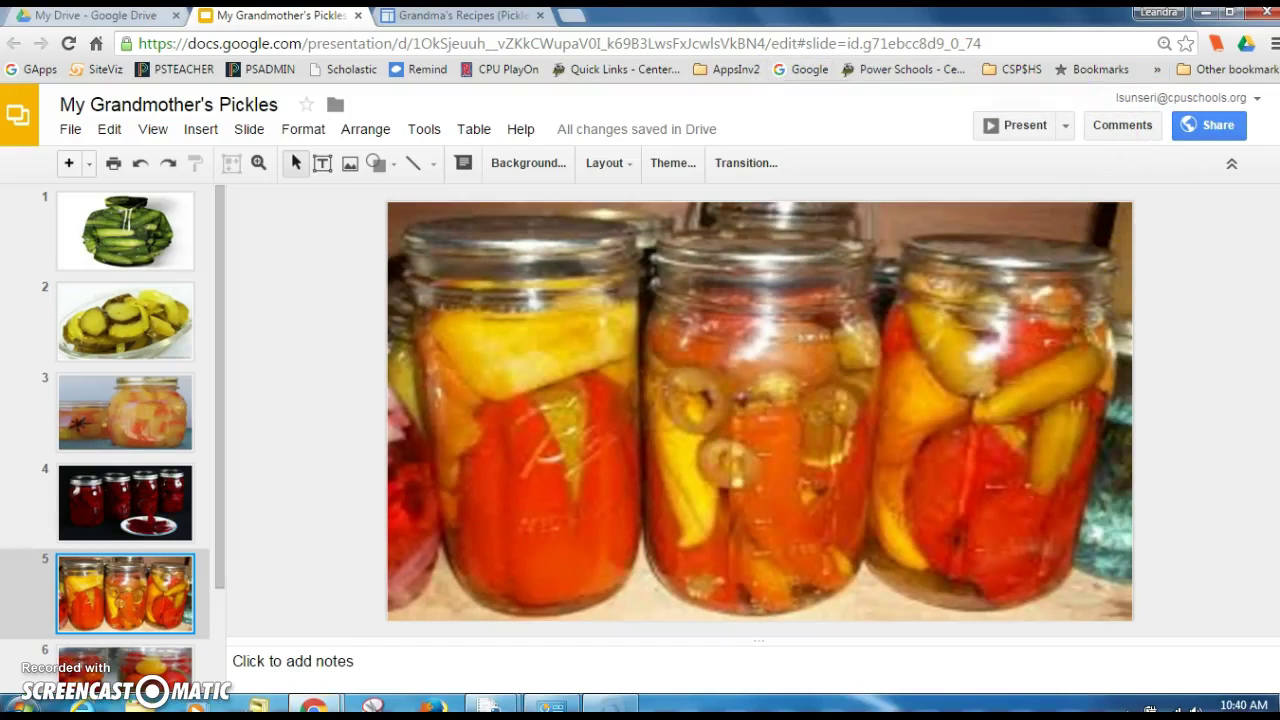
Apply a Fade transition at Medium speed to all slides
left_click(749, 164)
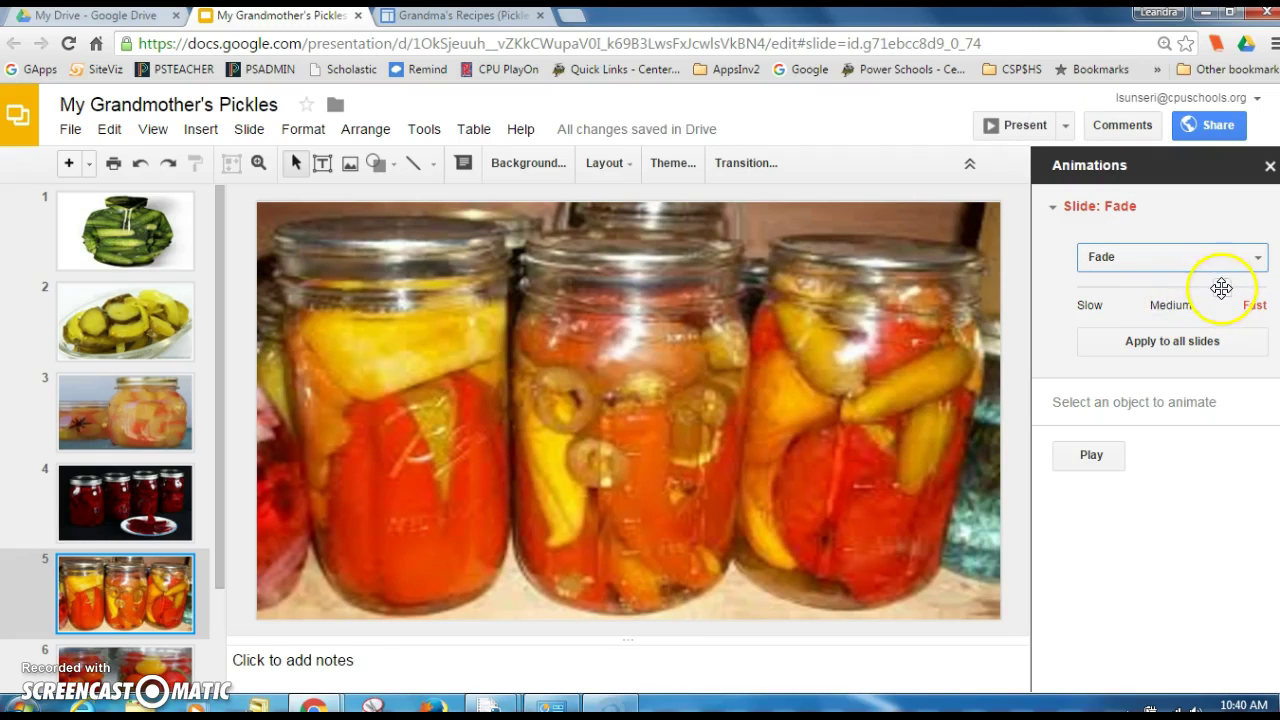
left_click_drag(1222, 289, 1176, 313)
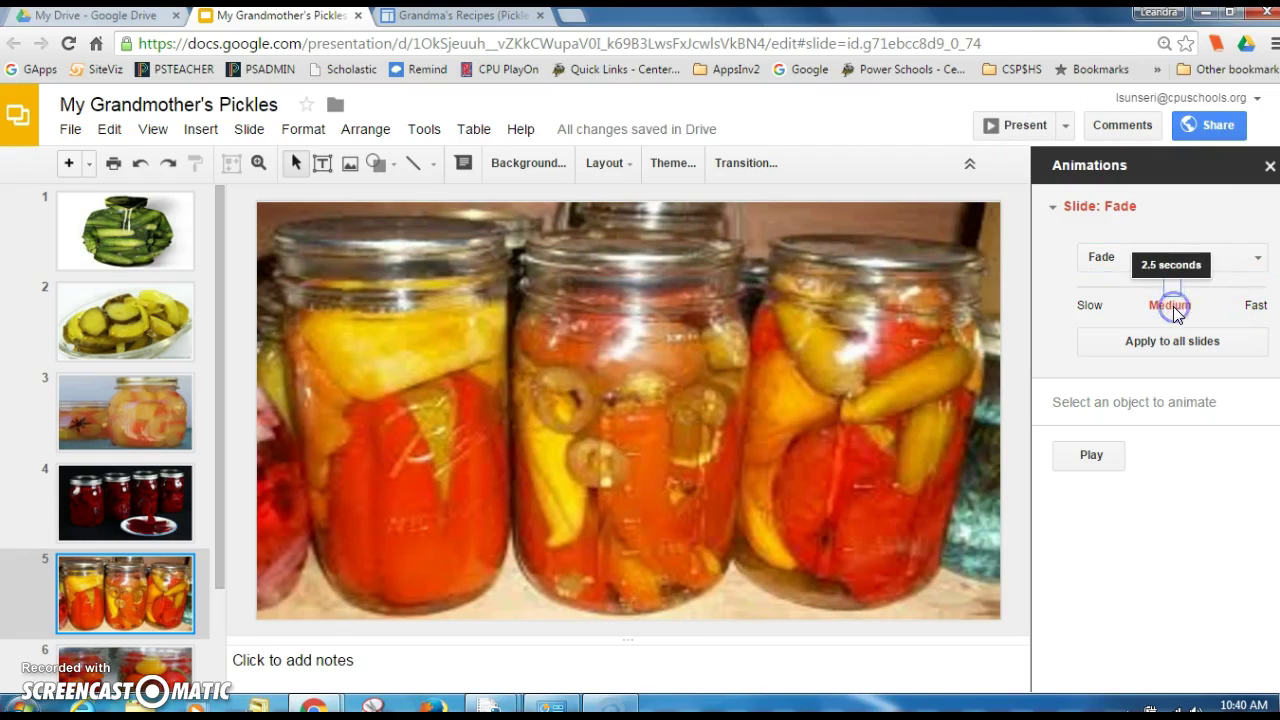
left_click(1175, 343)
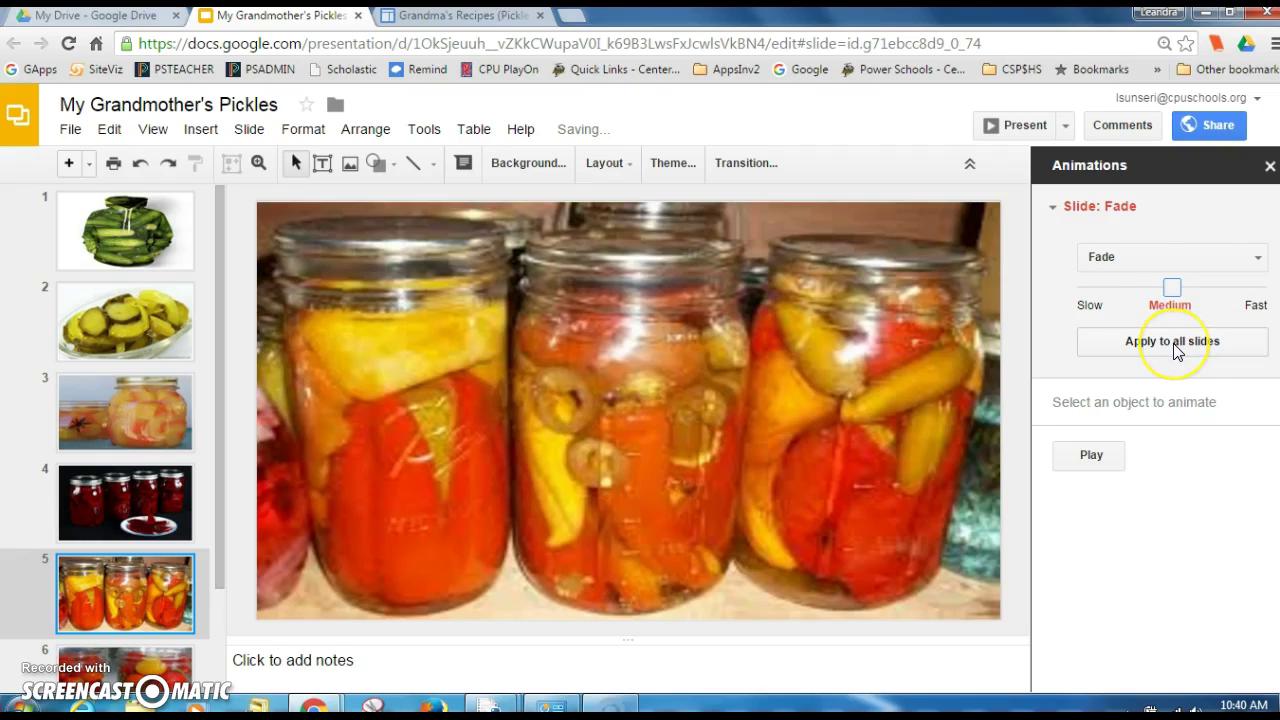
left_click(1175, 343)
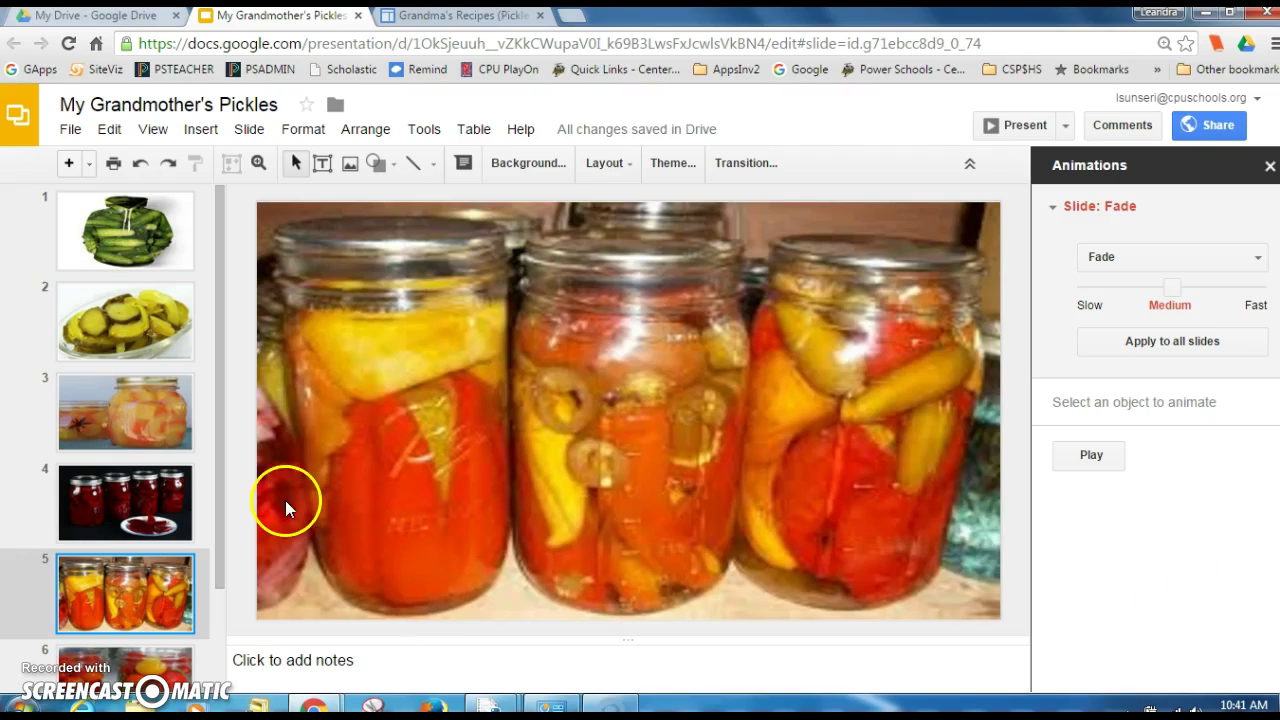
Publish to the web with 'Start slideshow' and 'Restart after last slide' ticked
left_click(70, 131)
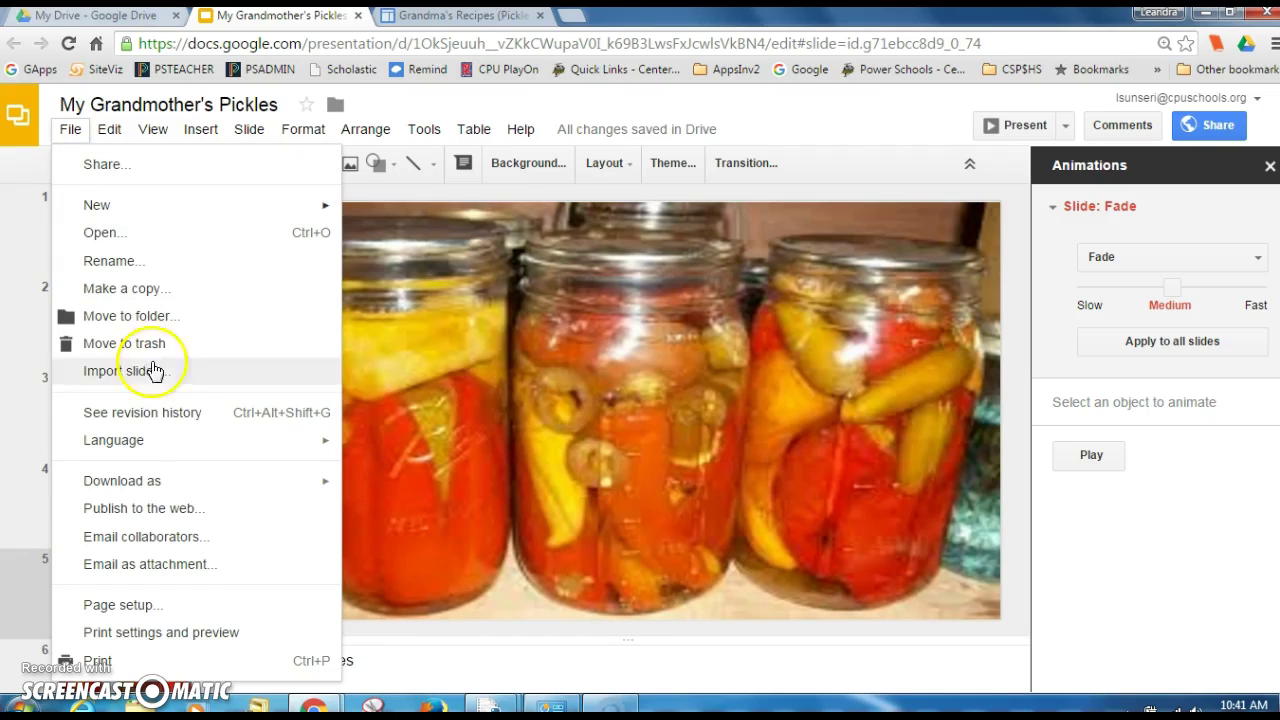
left_click(209, 509)
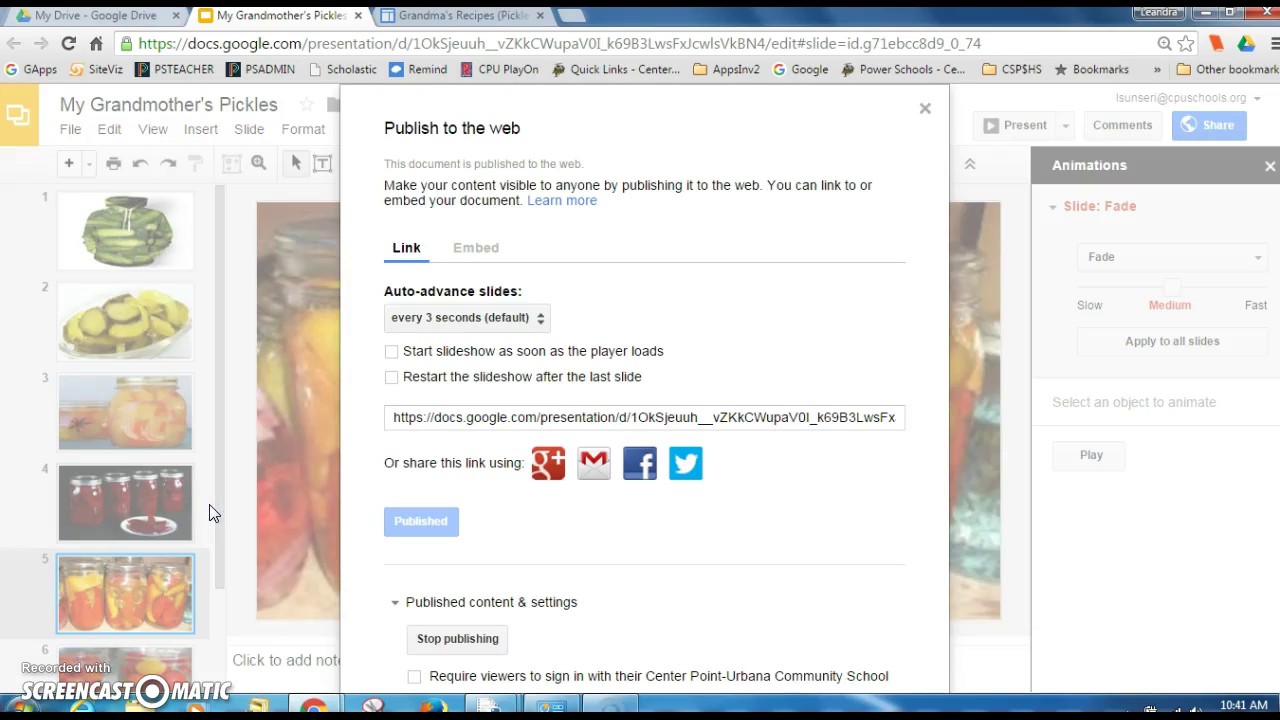
left_click(457, 416)
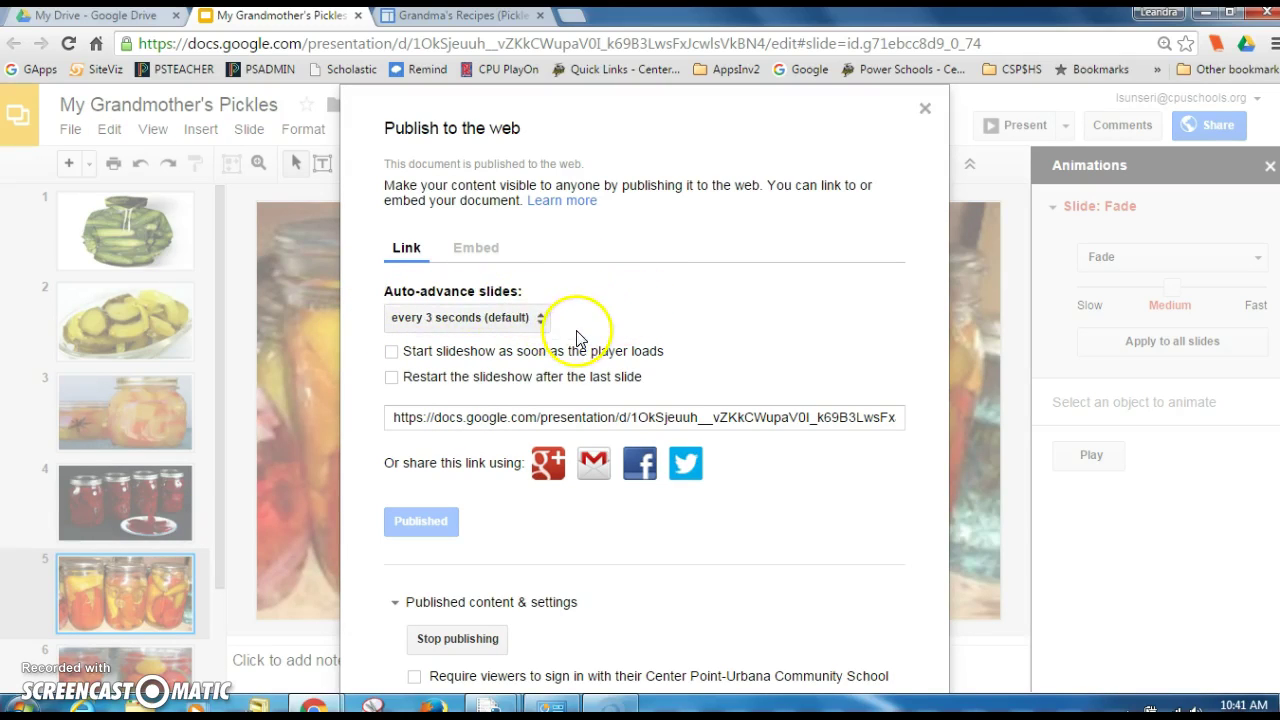
left_click(391, 352)
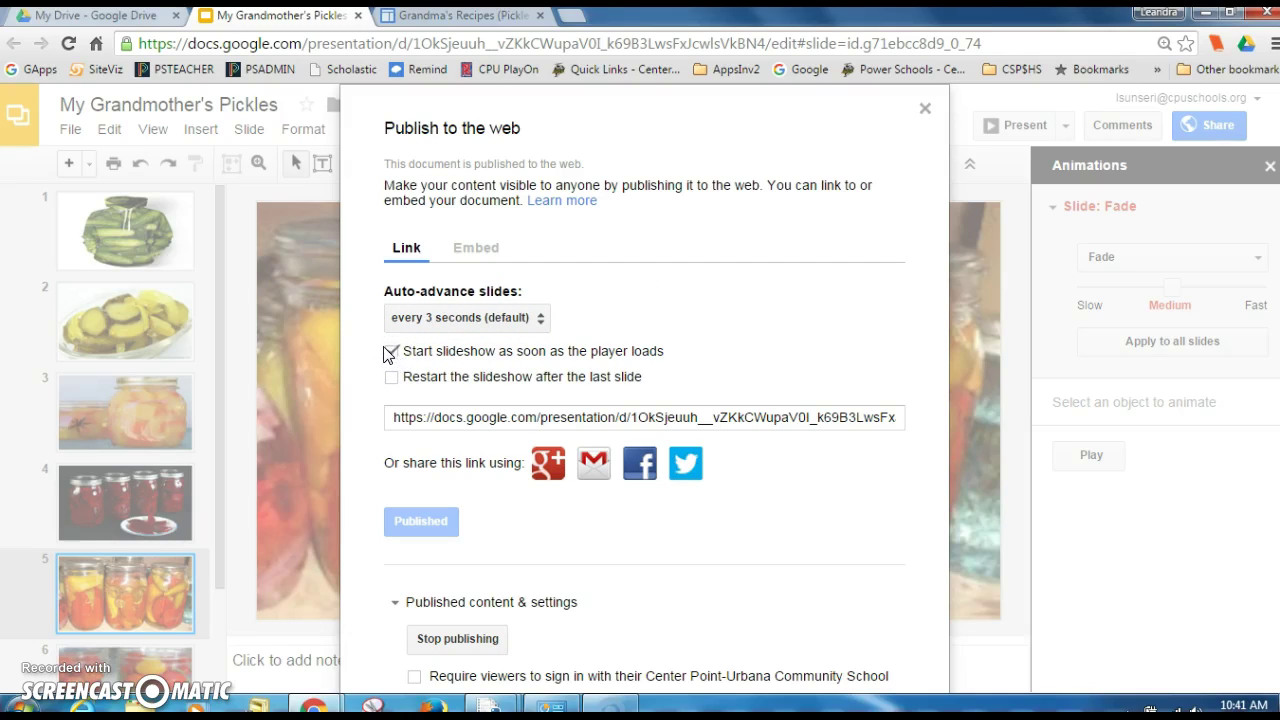
left_click(392, 378)
Select and copy the published link, then close the publish dialog
left_click(400, 417)
left_click(410, 417)
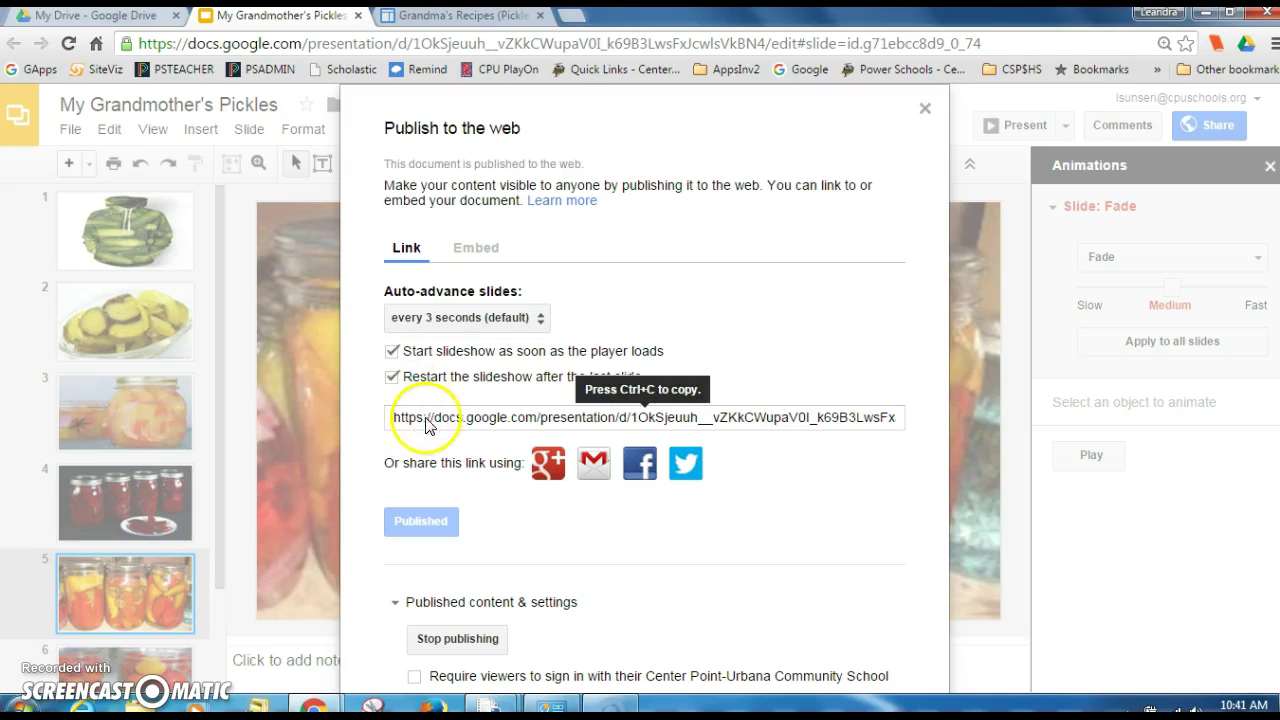
left_click(750, 420)
left_click(770, 424)
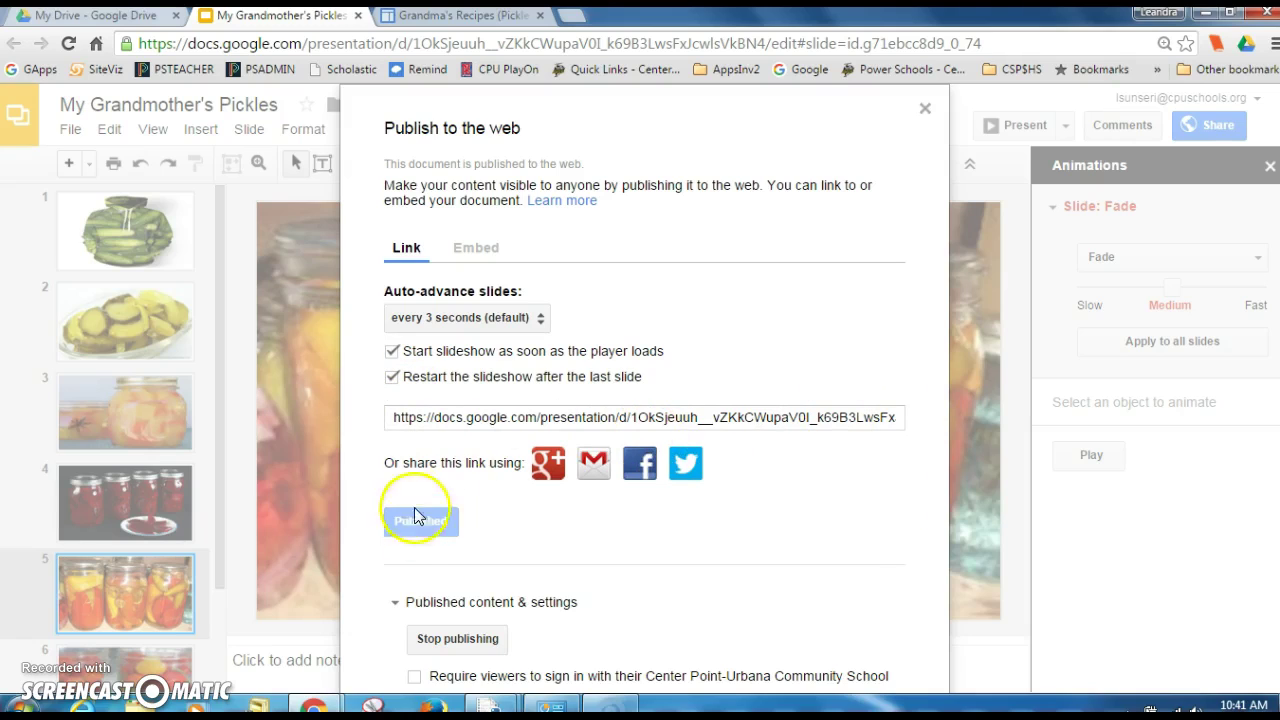
left_click(408, 551)
left_click(425, 417)
left_click(392, 420)
left_click(392, 420)
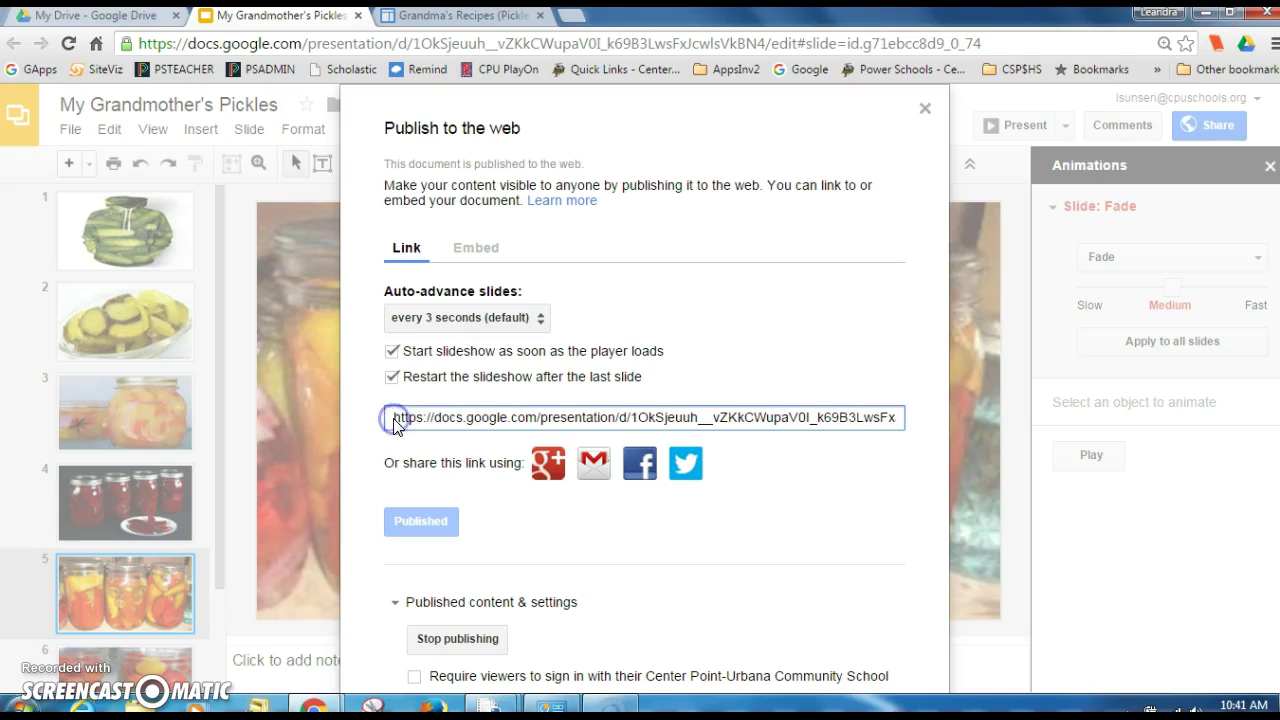
left_click_drag(395, 420, 905, 427)
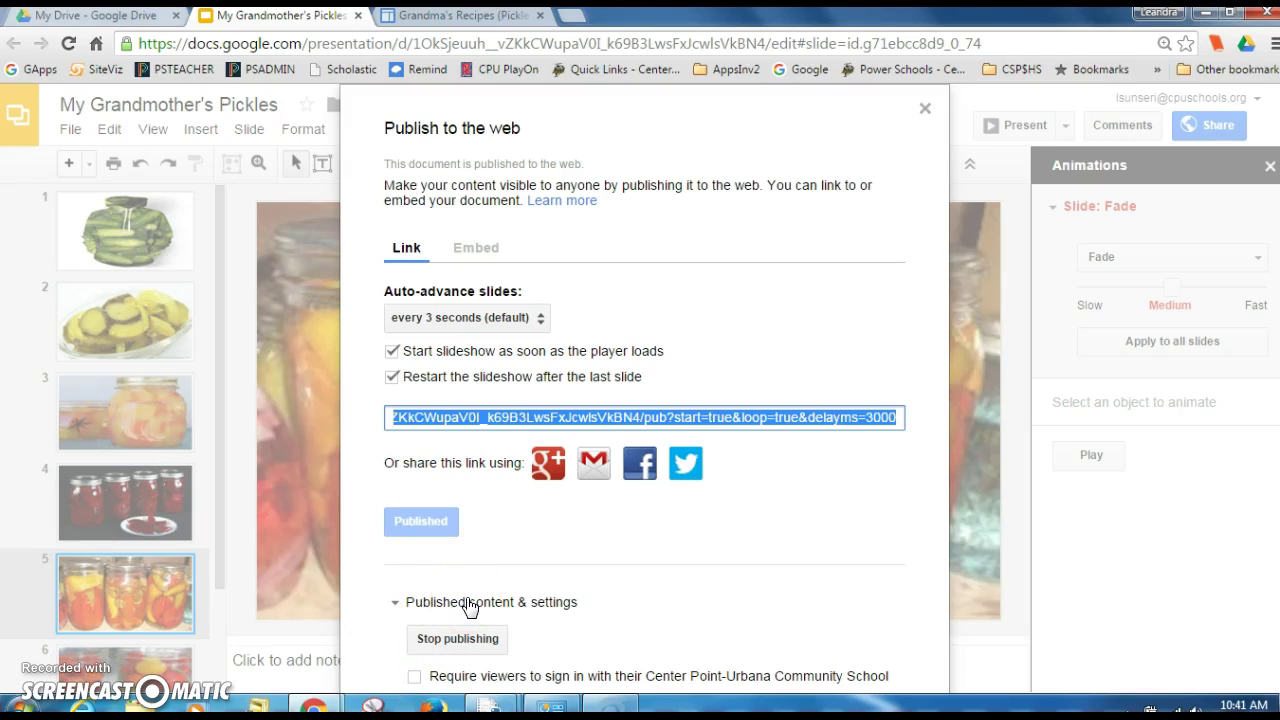
left_click(560, 508)
left_click(925, 108)
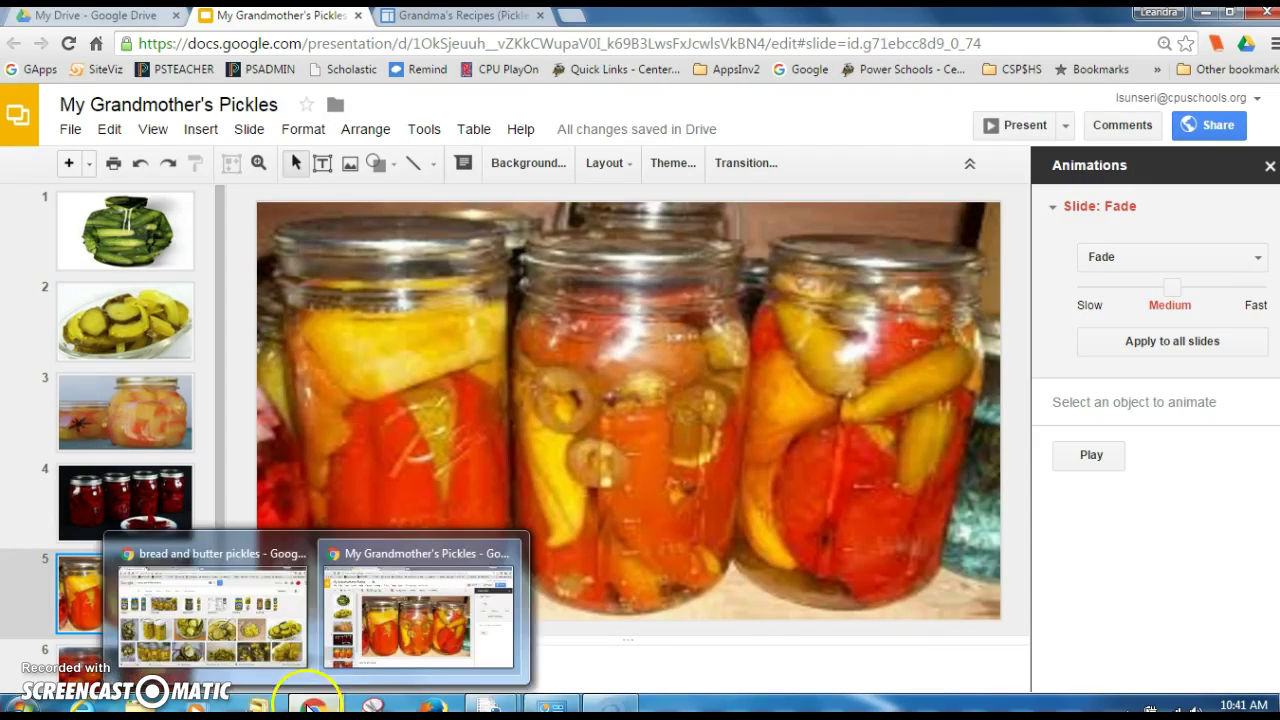
mouse_move(313, 706)
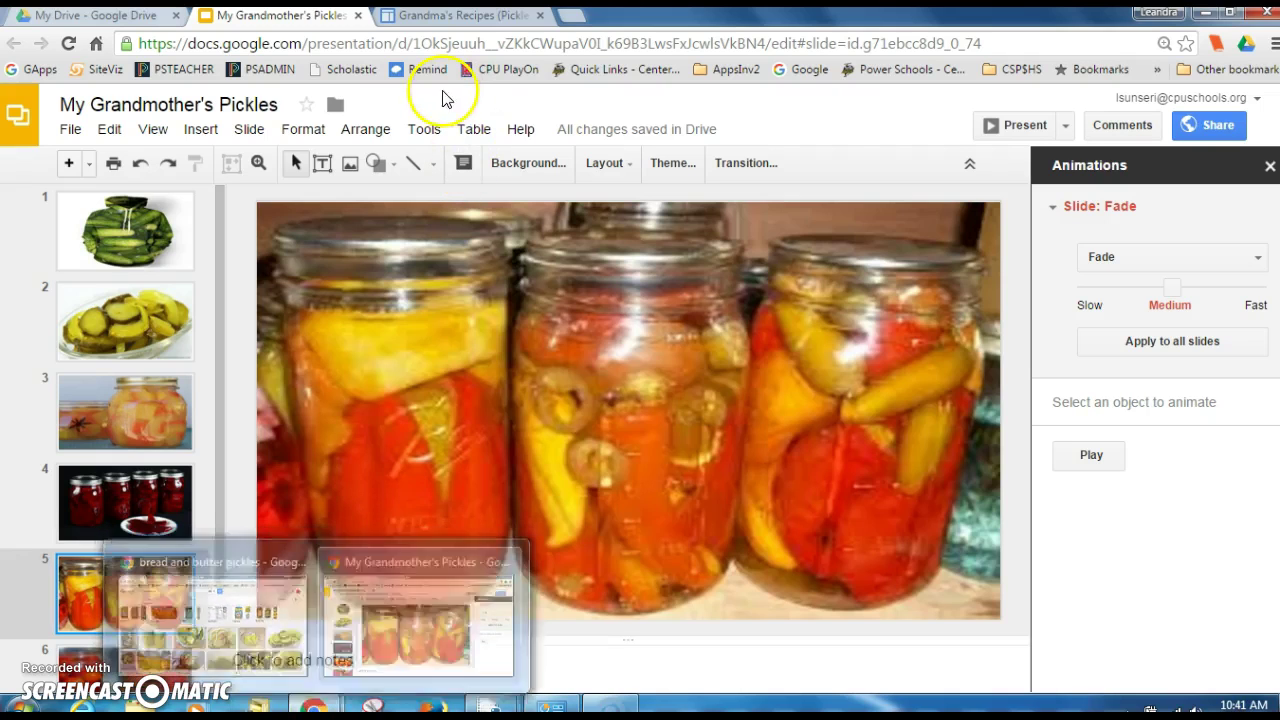
Edit the Grandma's Recipes page and bring up the Insert picker for files and albums
left_click(495, 20)
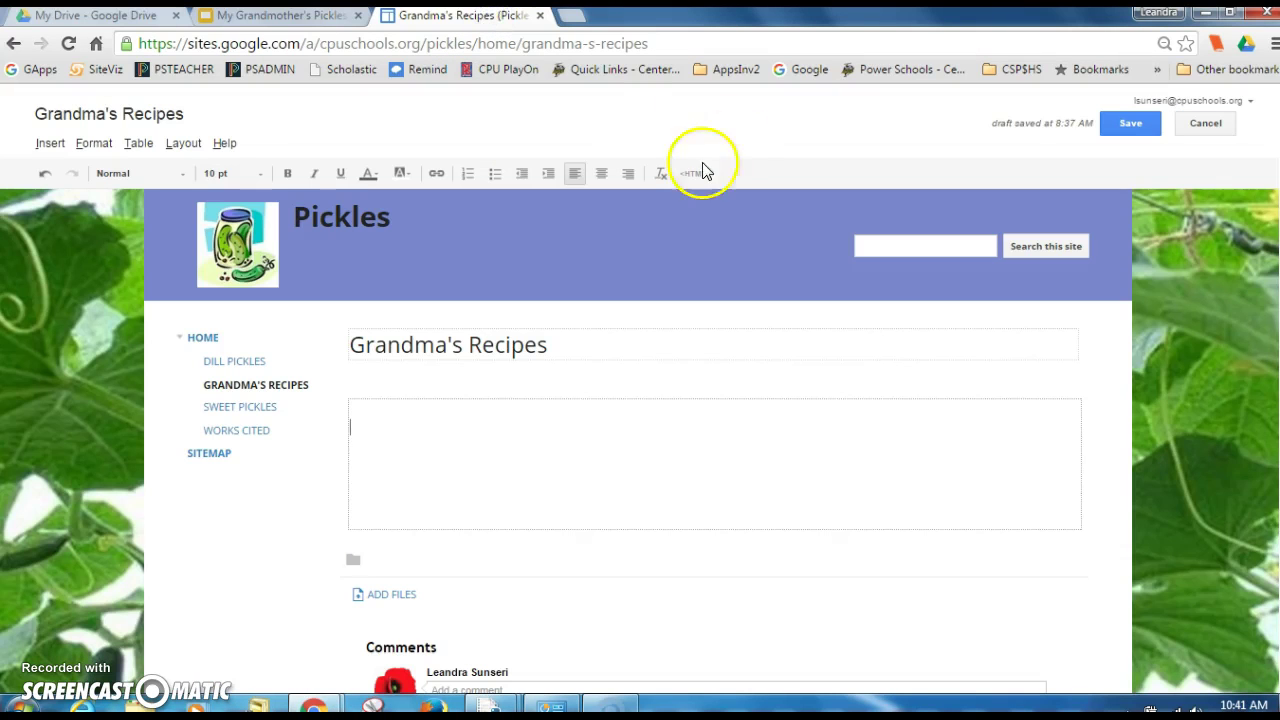
left_click(1156, 121)
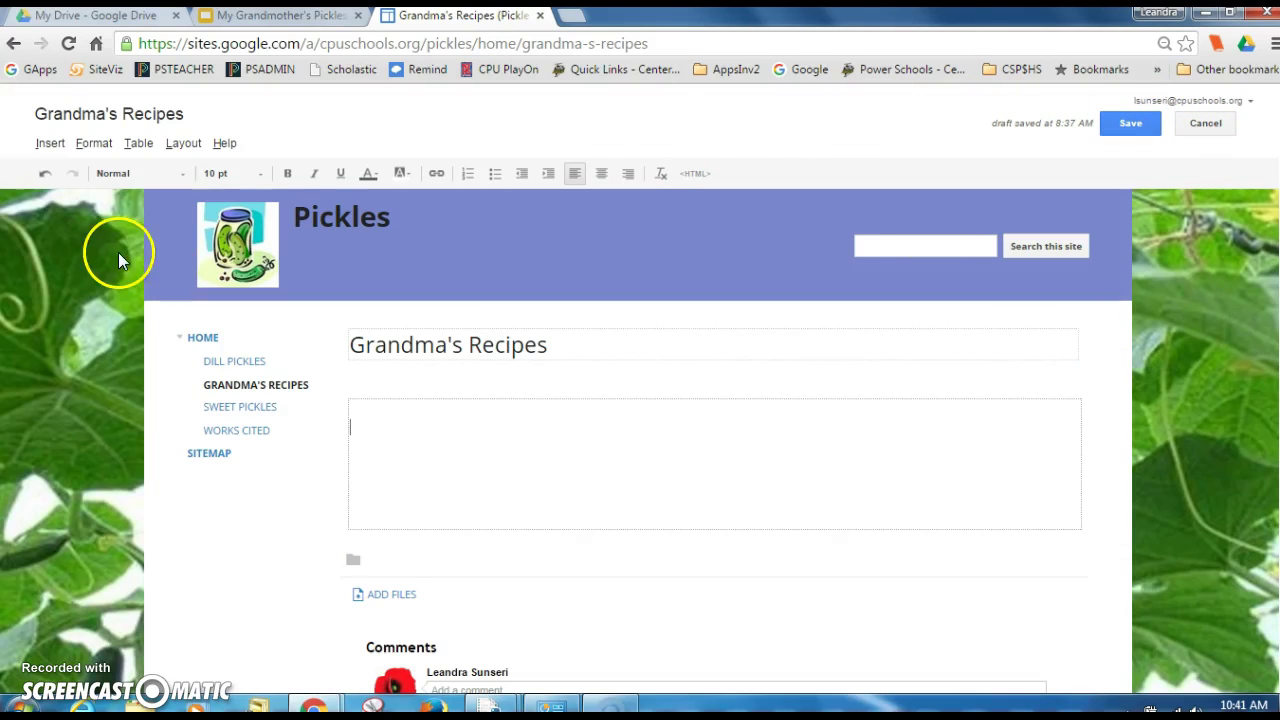
left_click(49, 145)
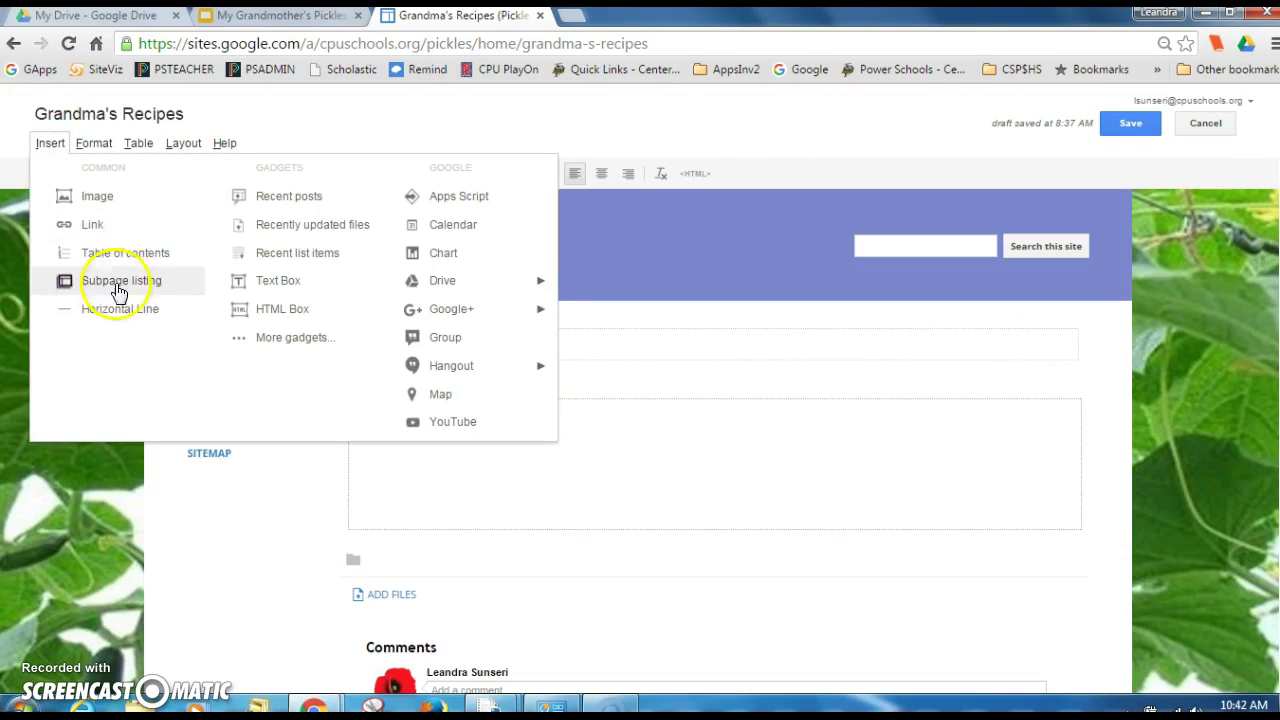
mouse_move(452, 309)
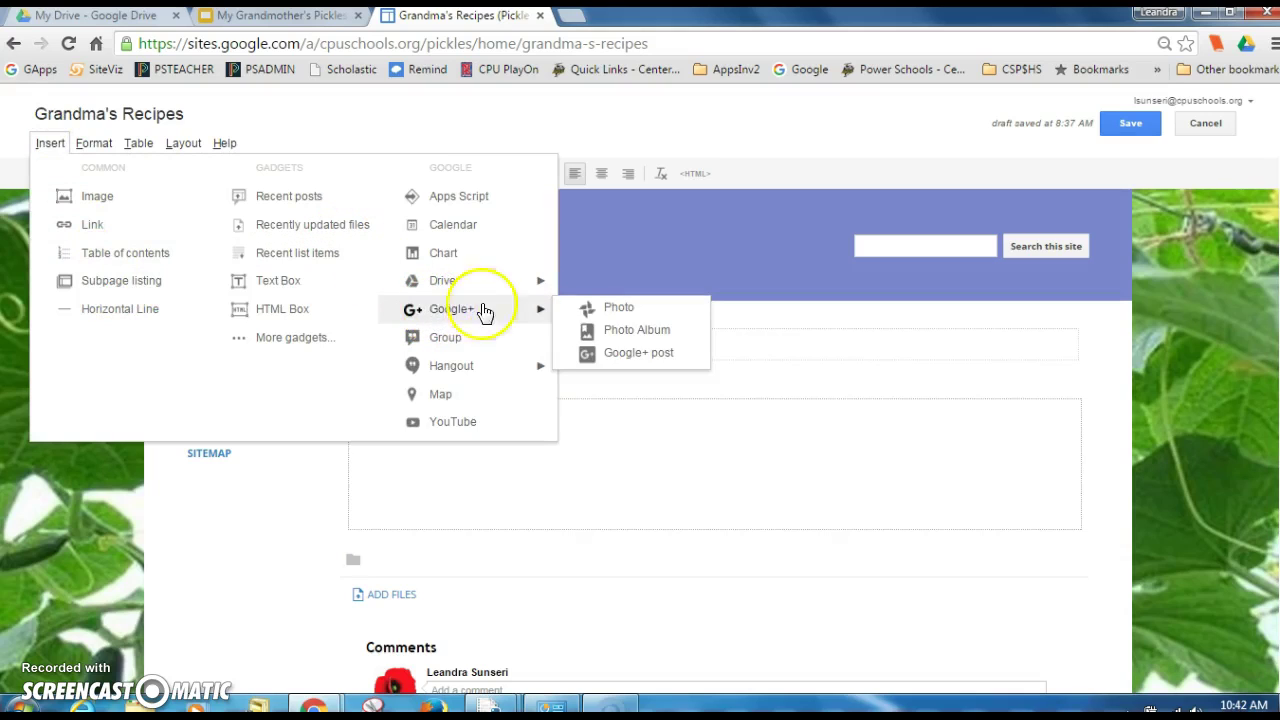
left_click(593, 298)
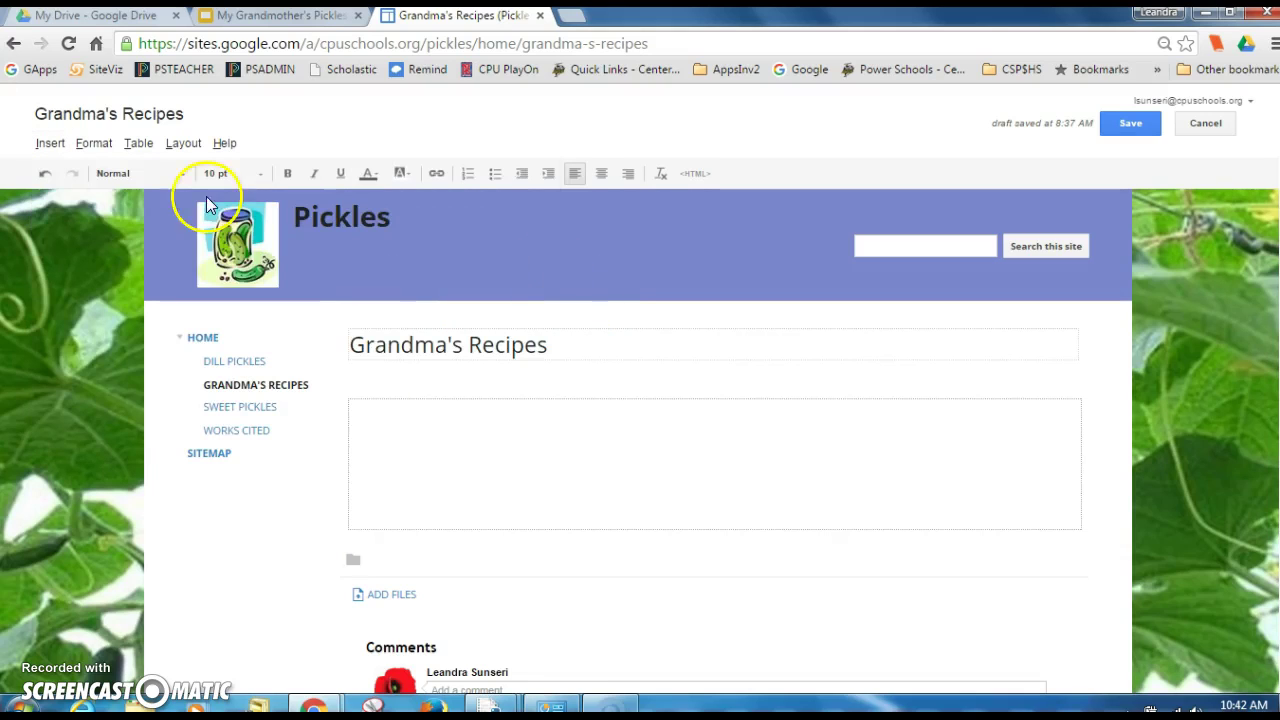
left_click(46, 143)
mouse_move(451, 309)
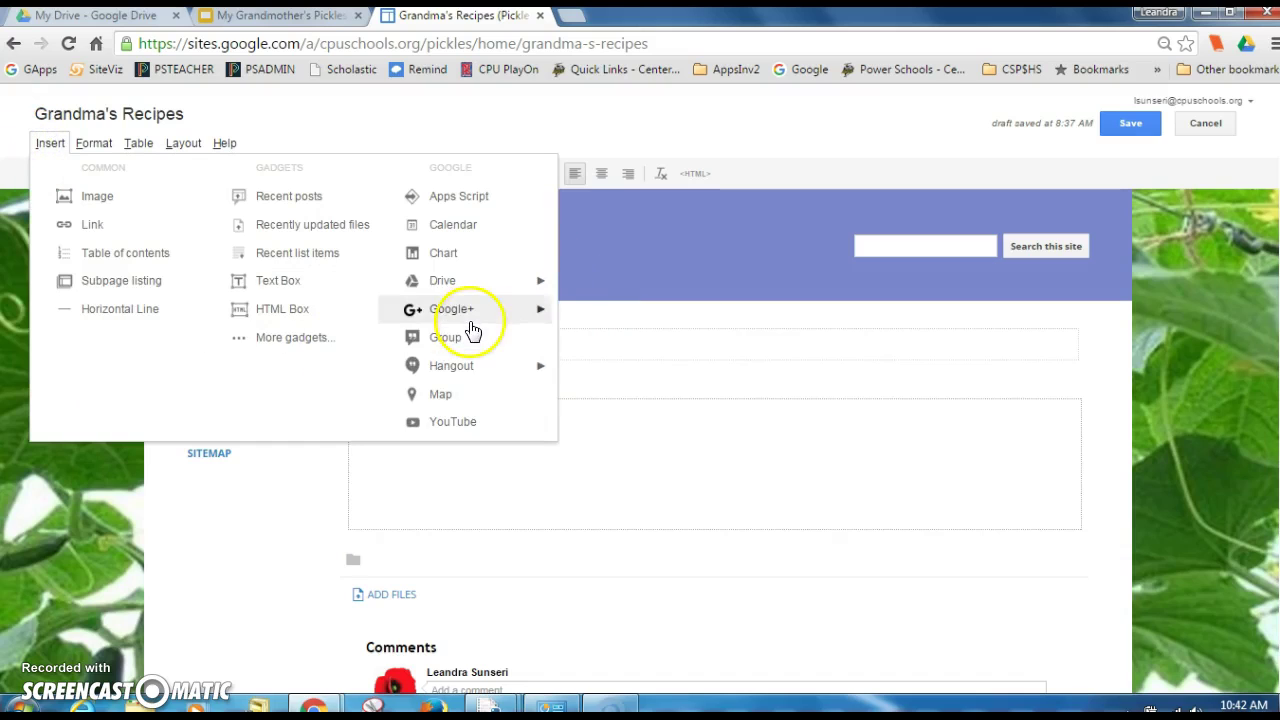
left_click(615, 330)
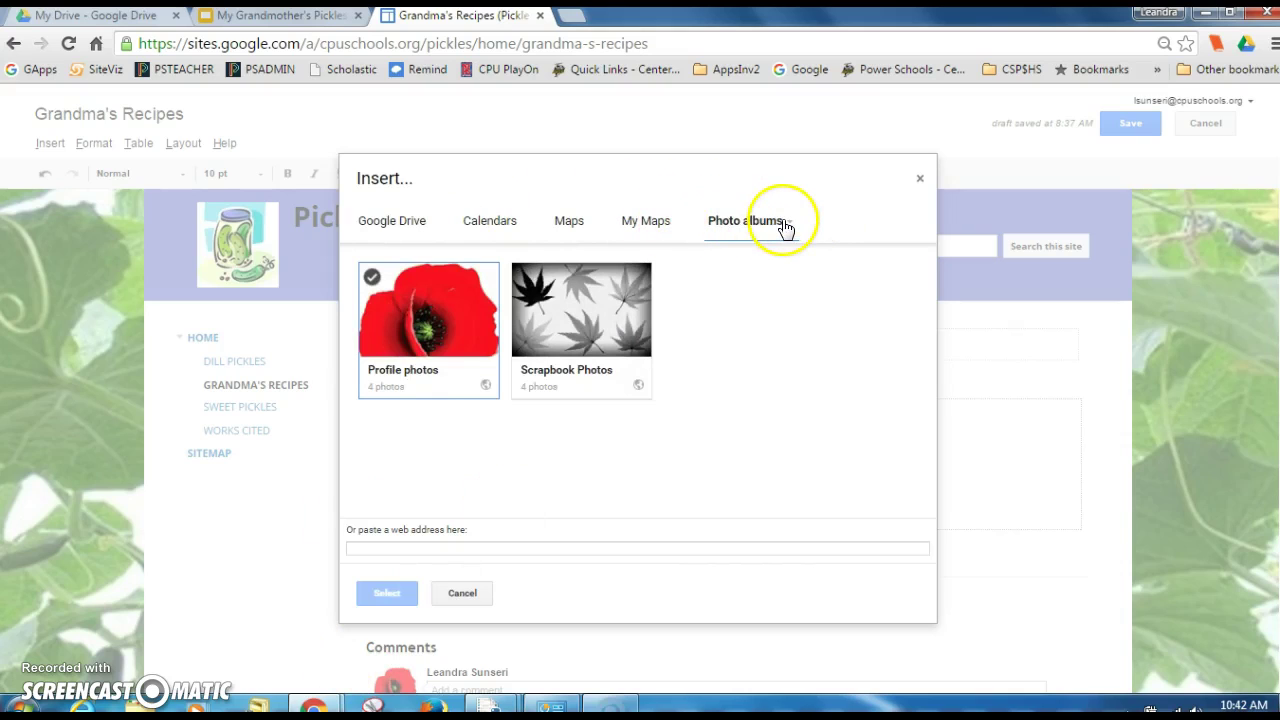
Select 'My Grandmother's Pickles' from the Google Drive presentations
left_click(413, 232)
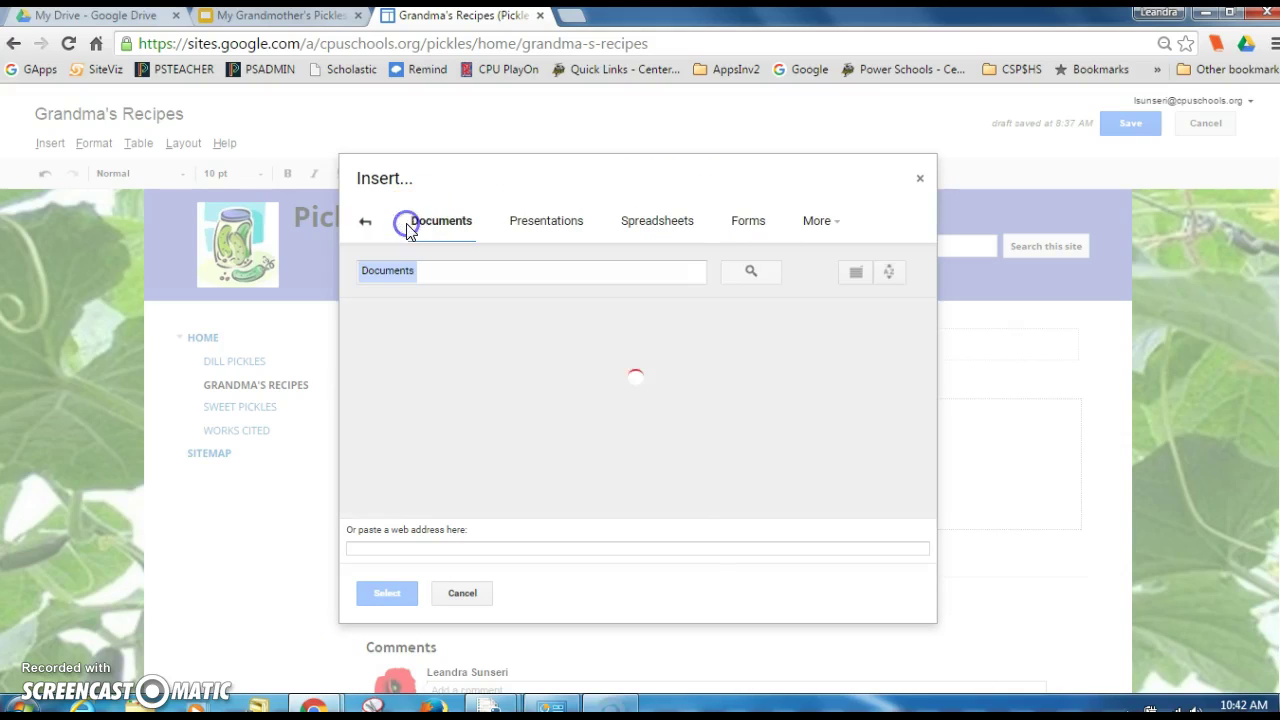
left_click(537, 226)
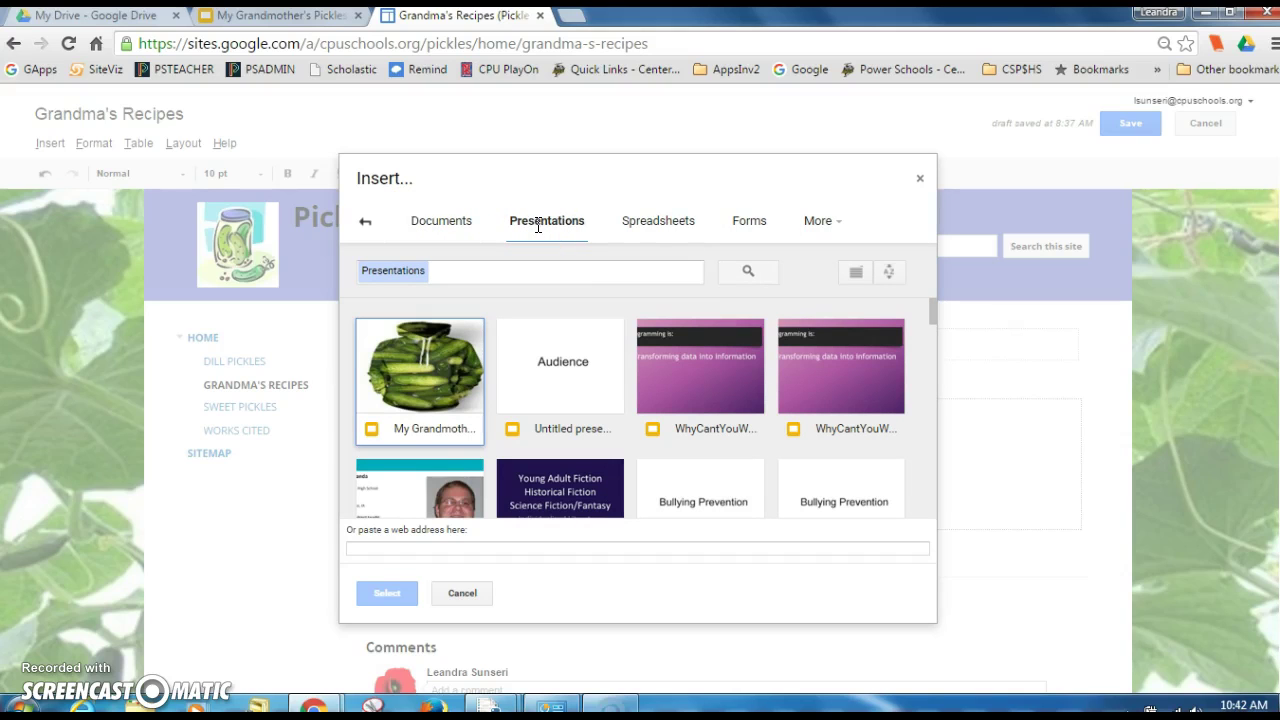
left_click(420, 420)
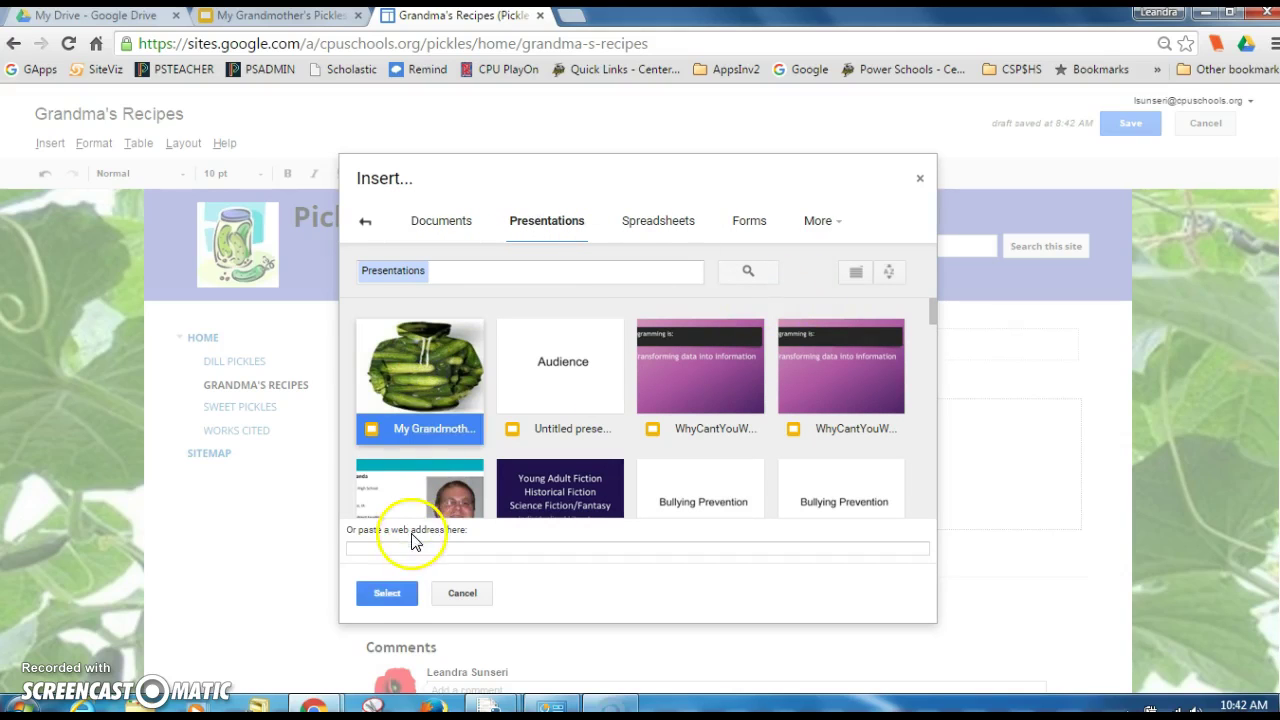
left_click(388, 593)
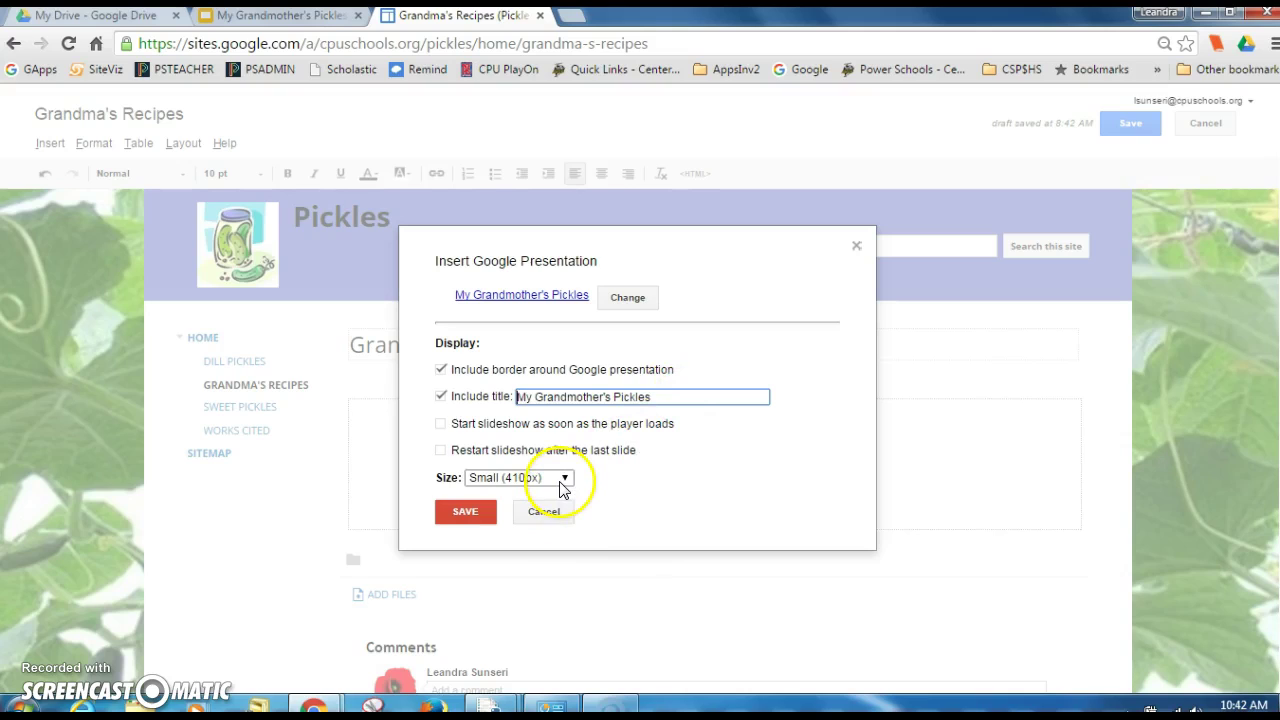
Enable auto-start and restart for the embedded slideshow and save it
left_click(441, 424)
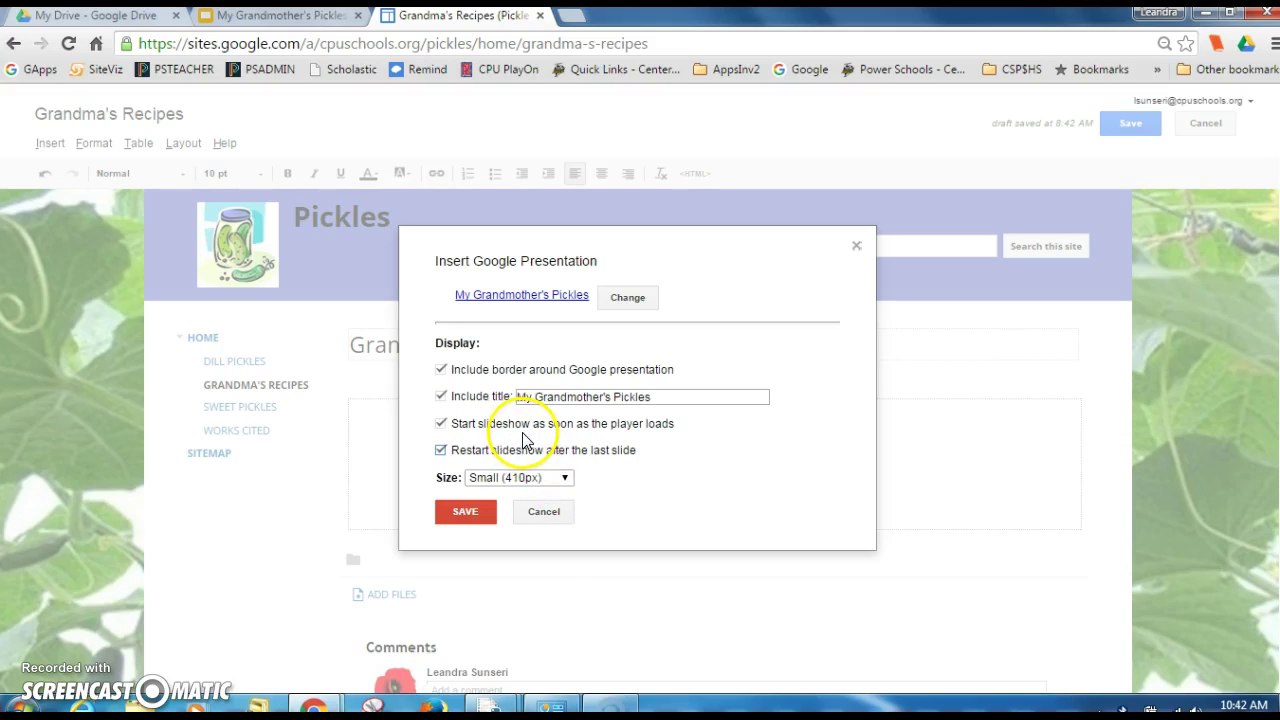
left_click(580, 457)
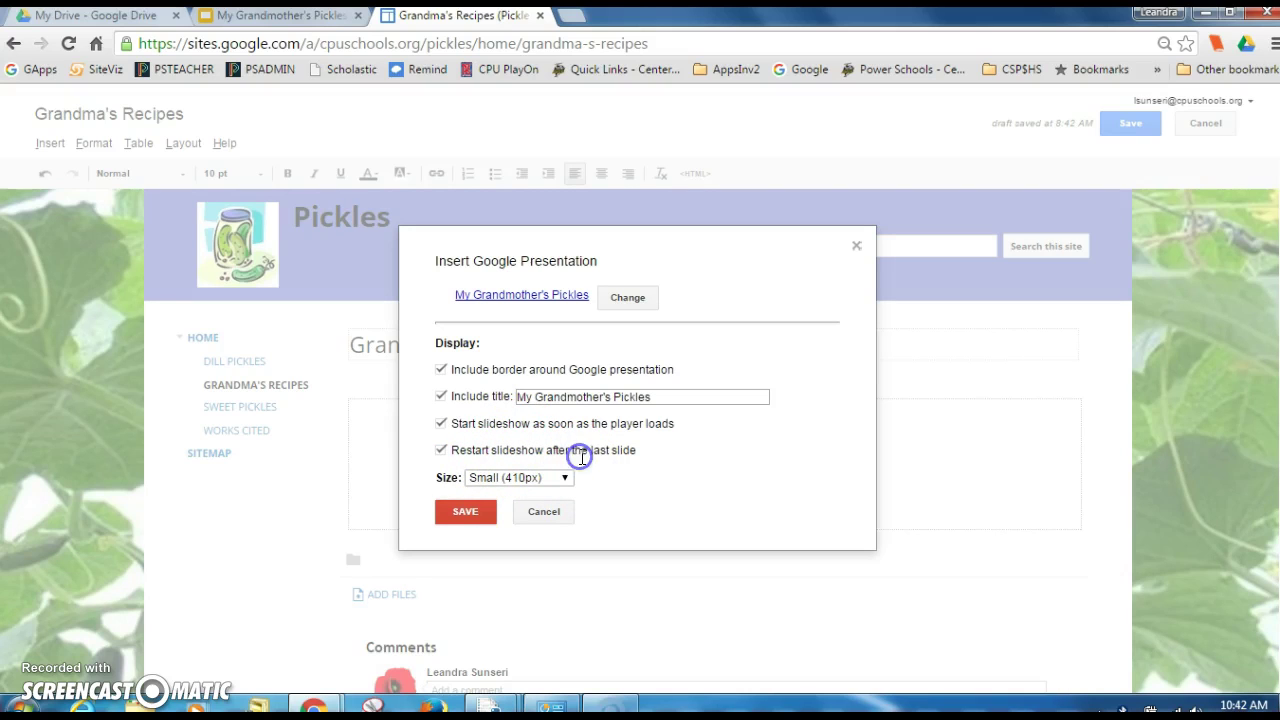
left_click(455, 511)
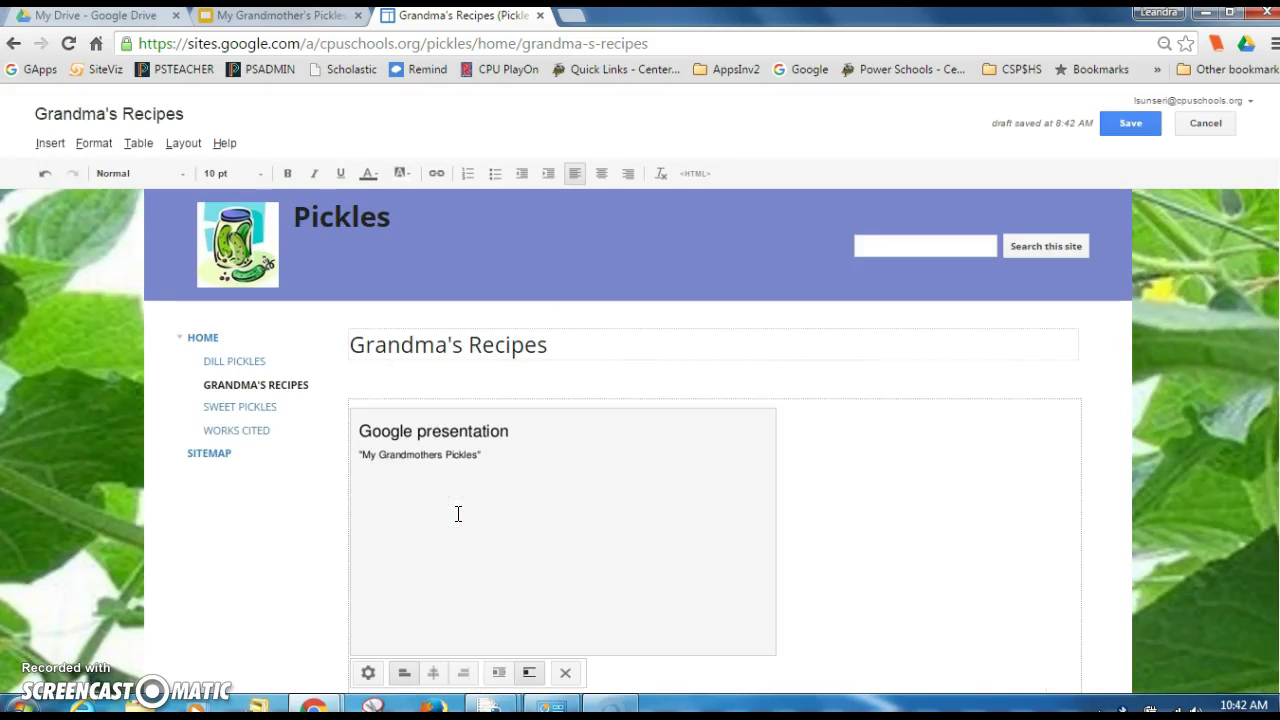